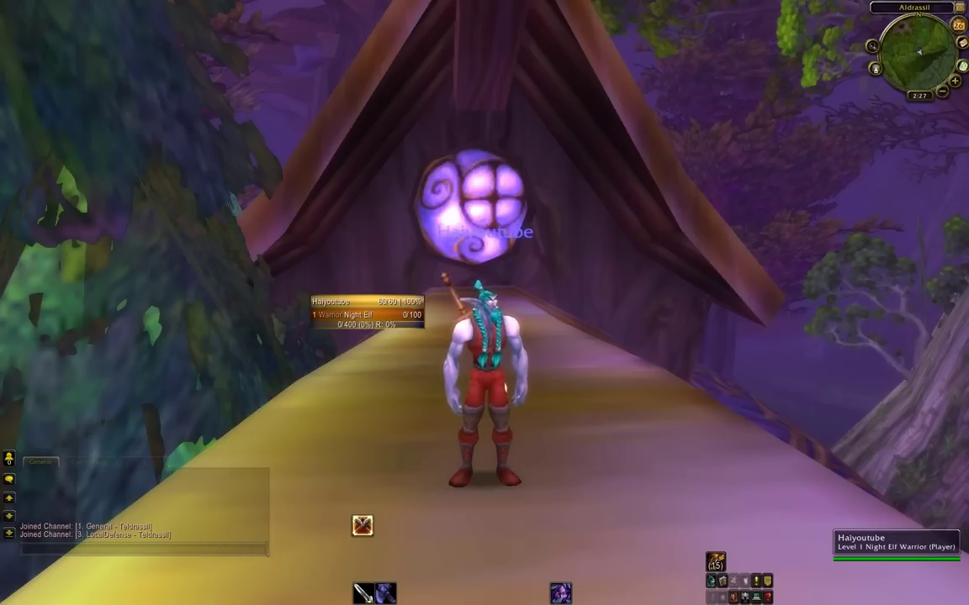
# Target your own character and rearrange the target unit frames, placing the target frame opposite the player frame.
pyautogui.click(505, 381)
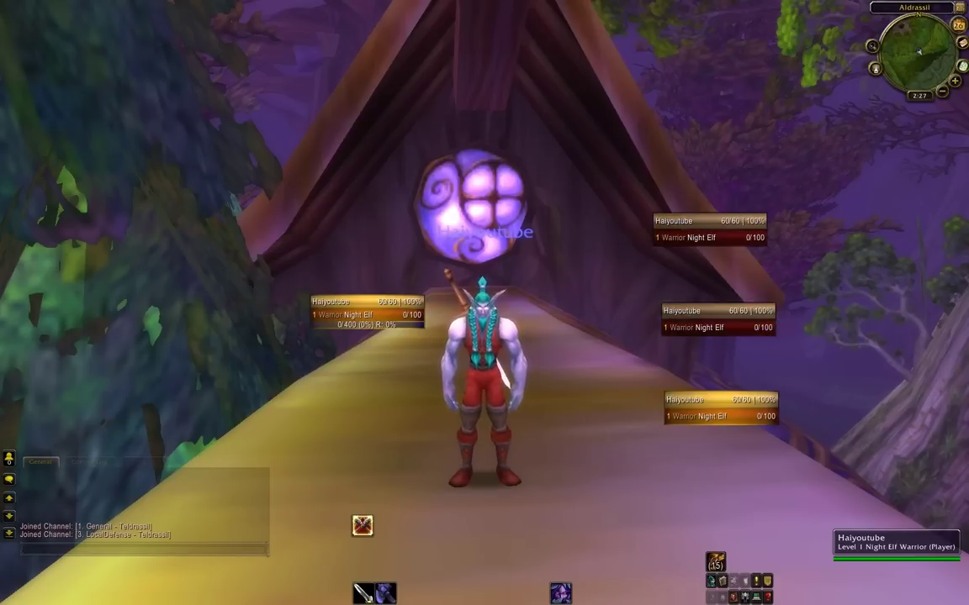
pyautogui.moveTo(721, 408); pyautogui.dragTo(587, 317)
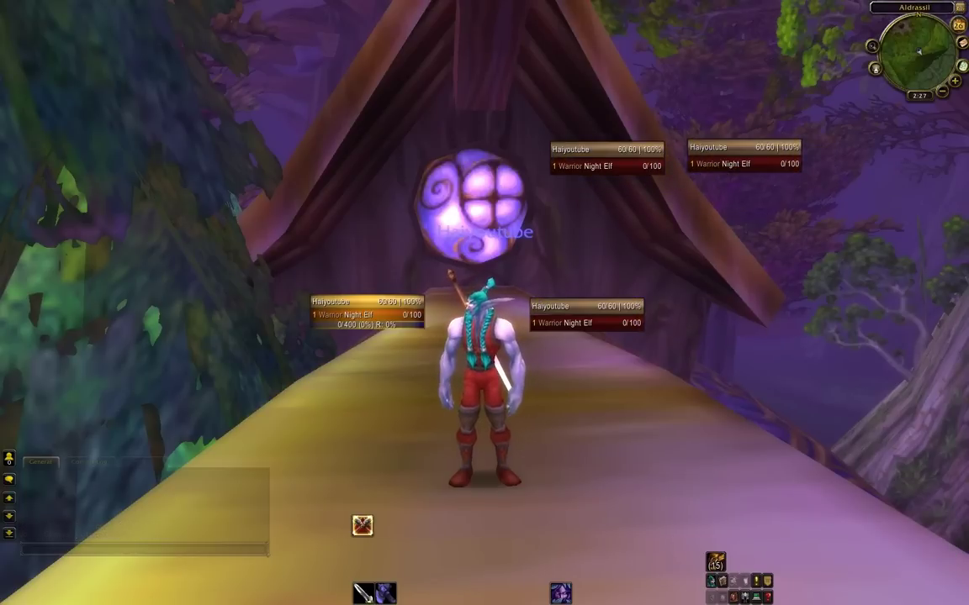
# Open the PitBull configuration with the /pb command and move its window clear of the target frames.
pyautogui.write('/')
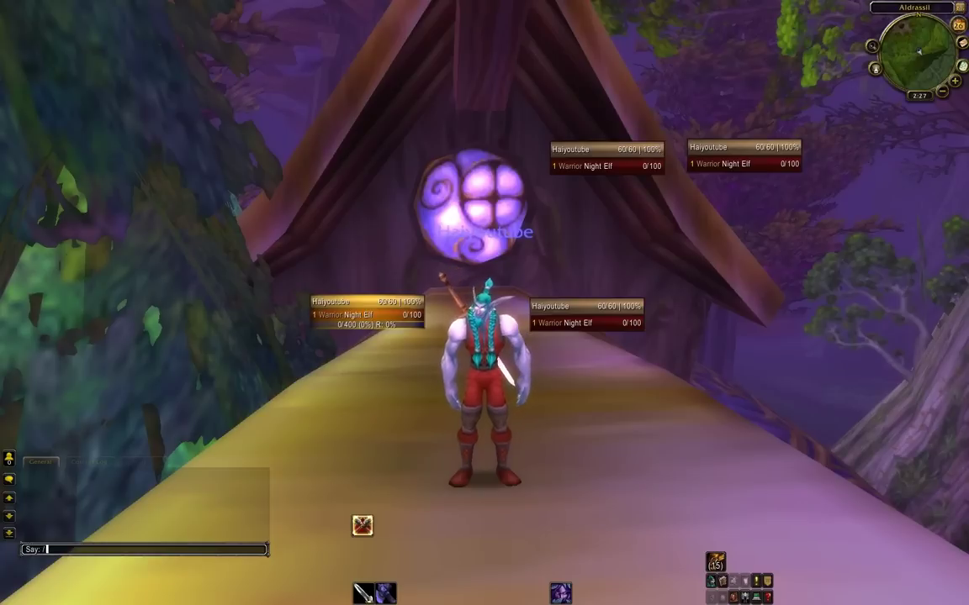
pyautogui.write('pb')
pyautogui.press('Return')
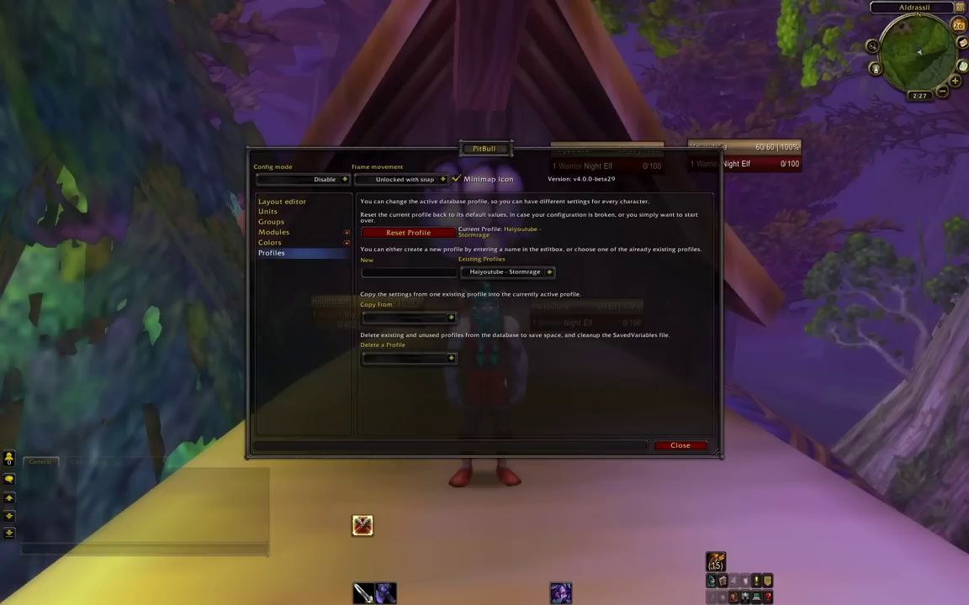
pyautogui.moveTo(484, 149); pyautogui.dragTo(276, 83)
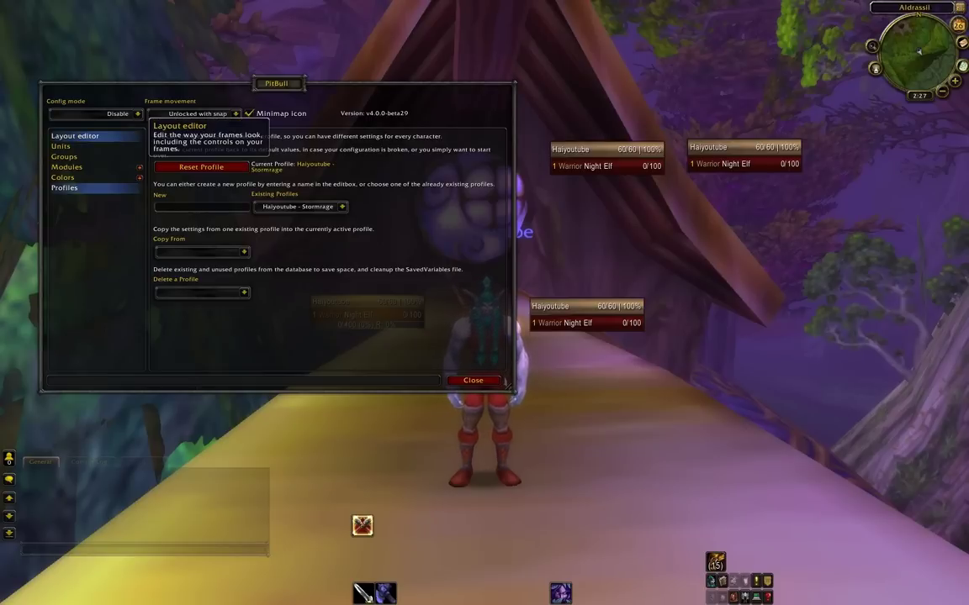
# Disable the unit frames for the target's target's target and the focus's target's target.
pyautogui.click(75, 136)
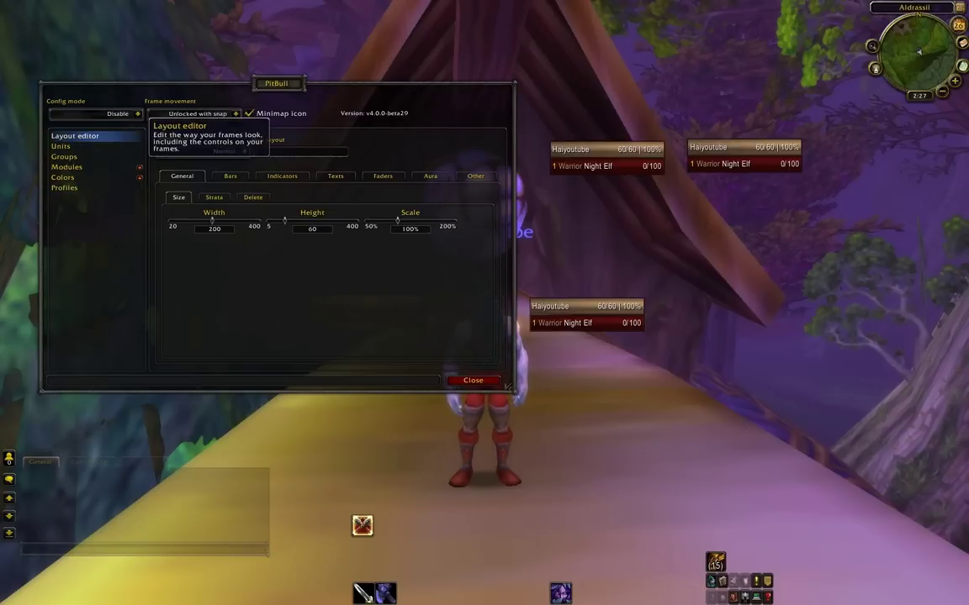
pyautogui.click(64, 156)
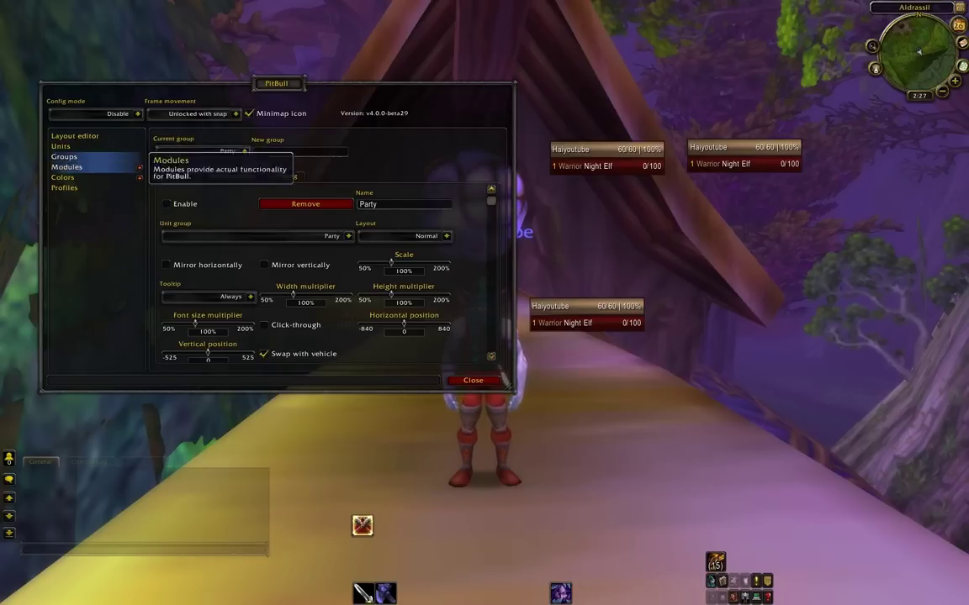
pyautogui.click(60, 146)
pyautogui.click(244, 150)
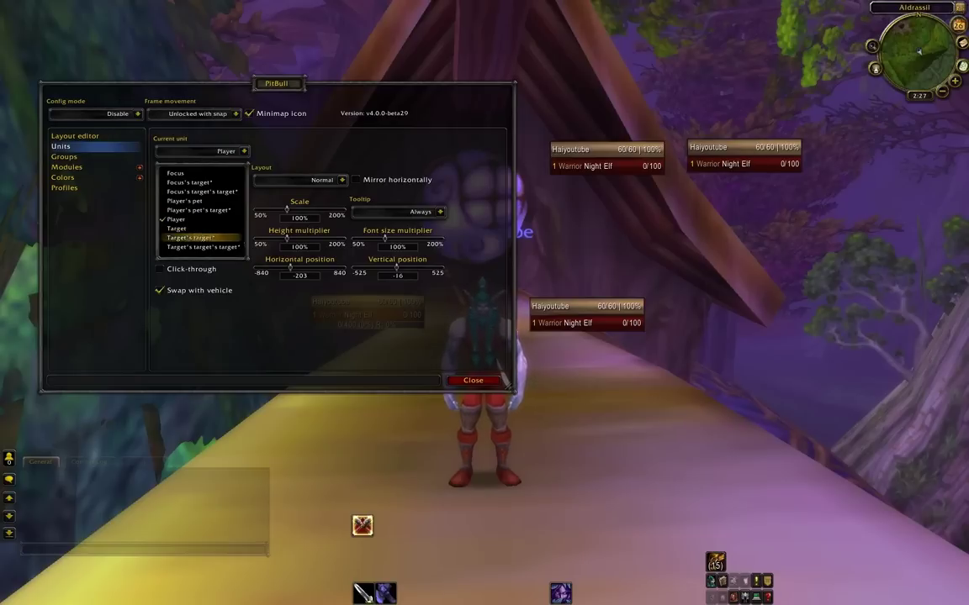
pyautogui.click(202, 246)
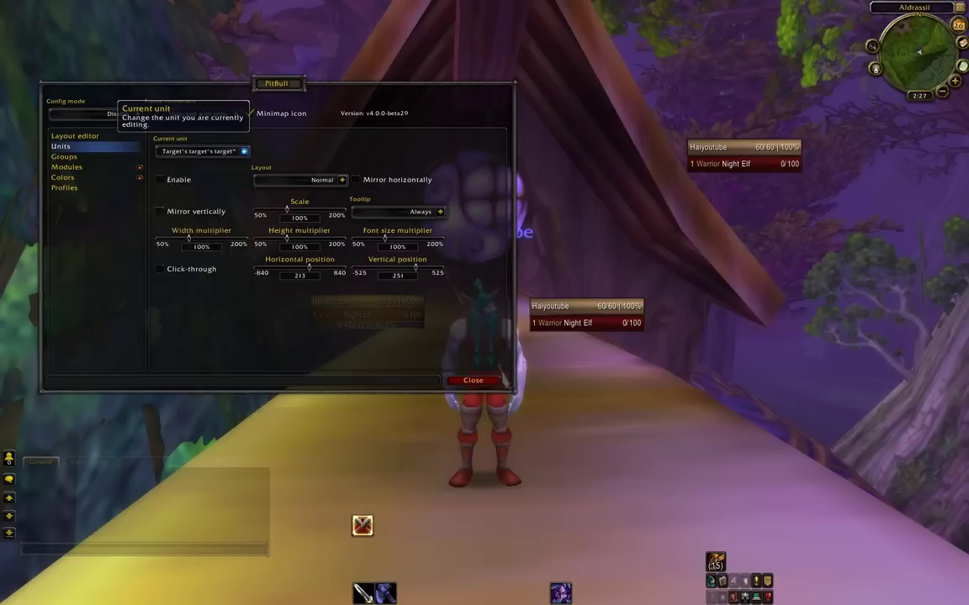
pyautogui.click(243, 150)
pyautogui.click(193, 177)
pyautogui.click(160, 179)
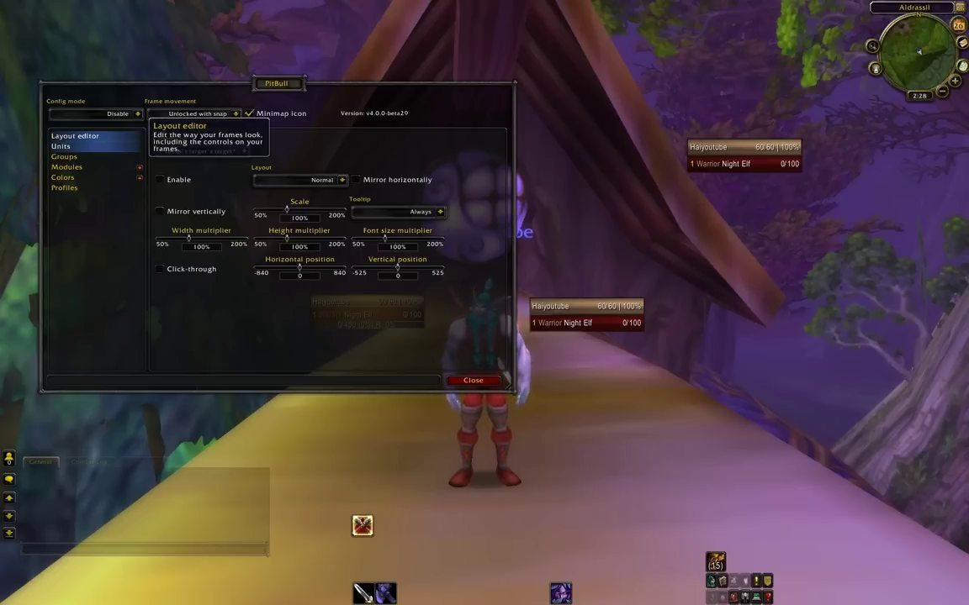
# Set the frame width of the Normal layout to 245.
pyautogui.click(75, 135)
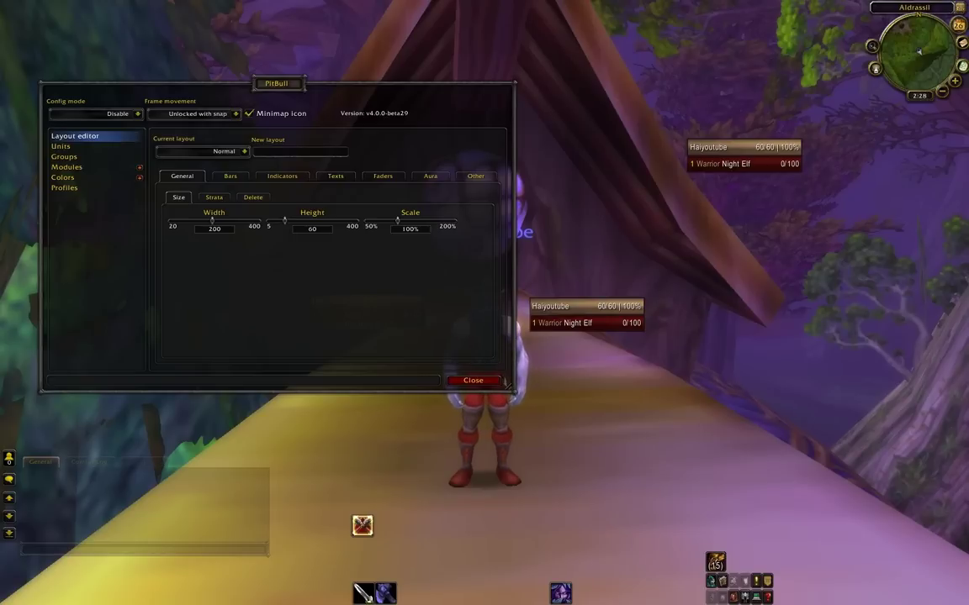
pyautogui.click(218, 230)
pyautogui.press('BackSpace')
pyautogui.press('BackSpace')
pyautogui.write('45')
pyautogui.press('Return')
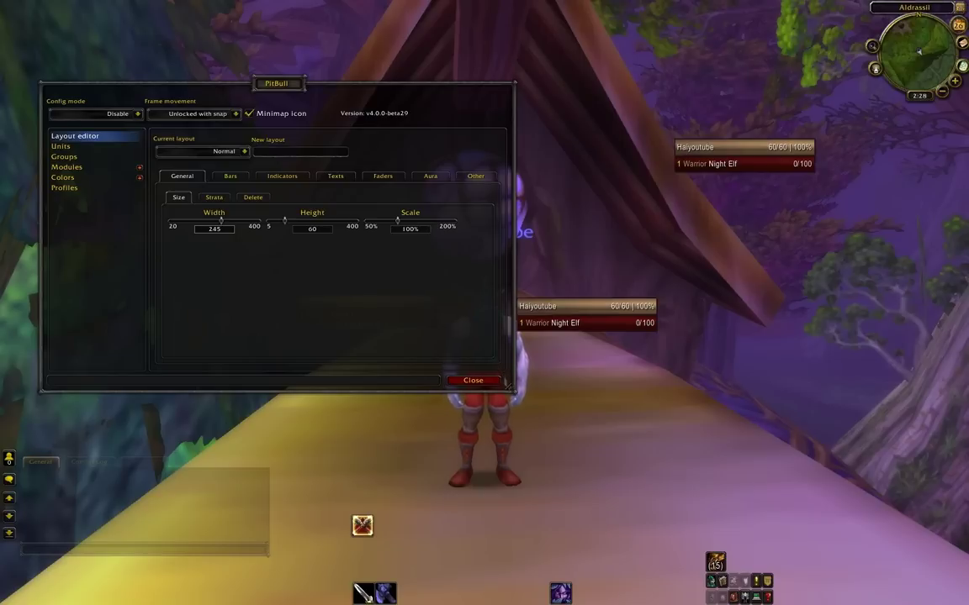
# Set the frame height of the Normal layout to 90.
pyautogui.click(312, 229)
pyautogui.press('BackSpace')
pyautogui.press('BackSpace')
pyautogui.write('90')
pyautogui.press('Return')
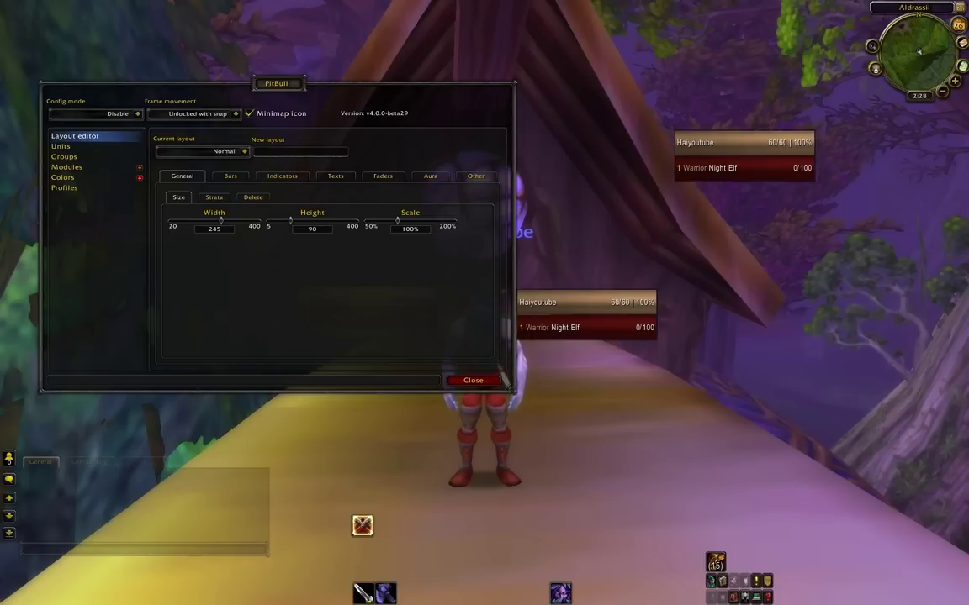
# Check whether the Portrait module is enabled in PitBull.
pyautogui.click(140, 167)
pyautogui.scroll(-4, 93, 302)
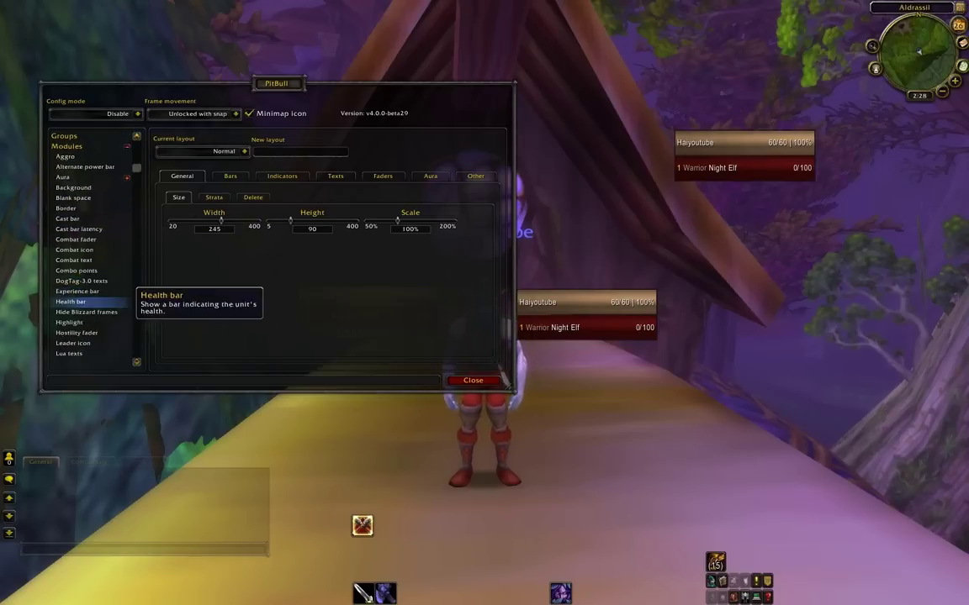
pyautogui.scroll(-2, 76, 301)
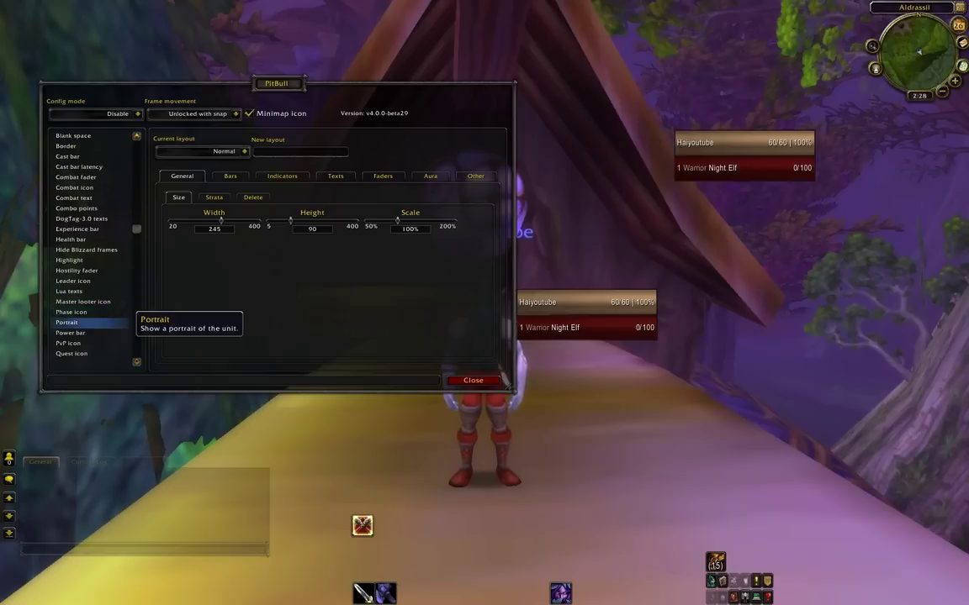
pyautogui.click(67, 322)
pyautogui.scroll(4, 84, 252)
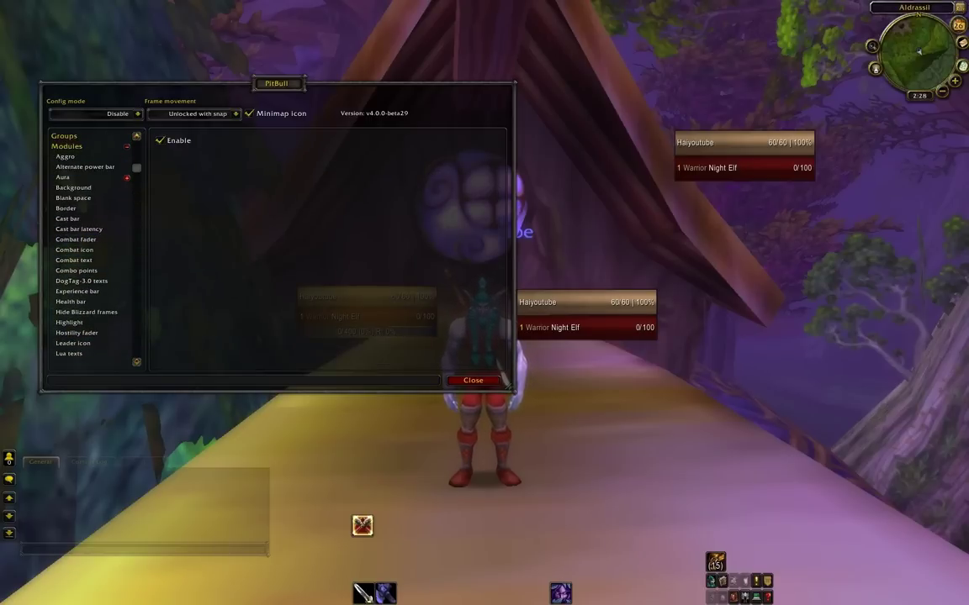
pyautogui.click(127, 146)
pyautogui.click(64, 156)
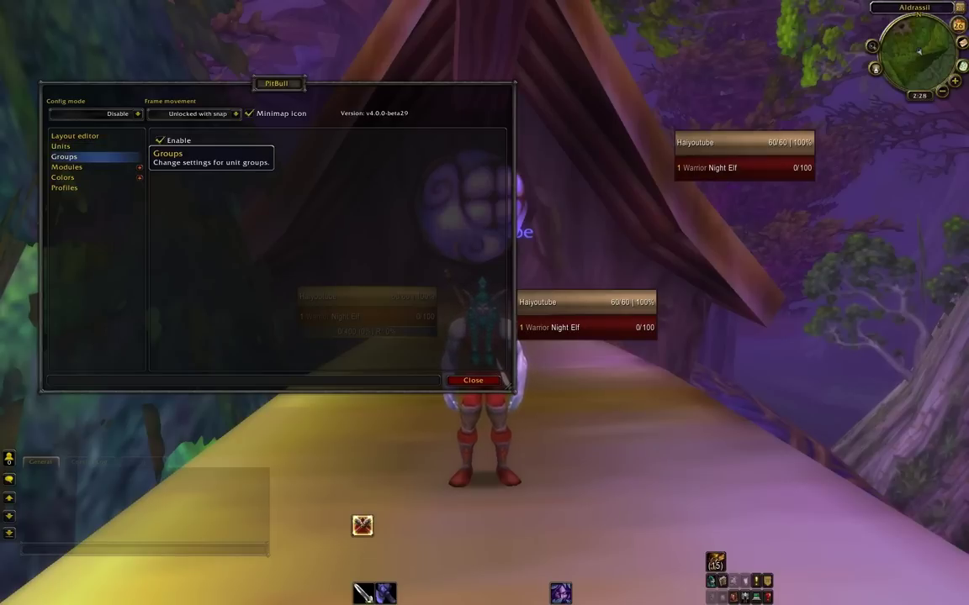
# Enable the portrait indicator in the Normal layout and set its side to Center.
pyautogui.click(75, 136)
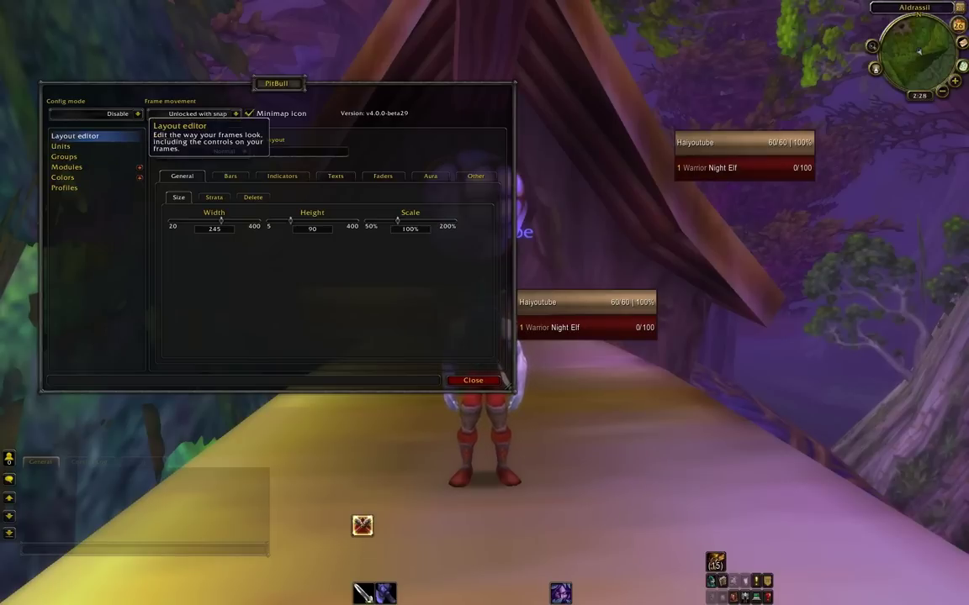
pyautogui.click(281, 175)
pyautogui.click(234, 208)
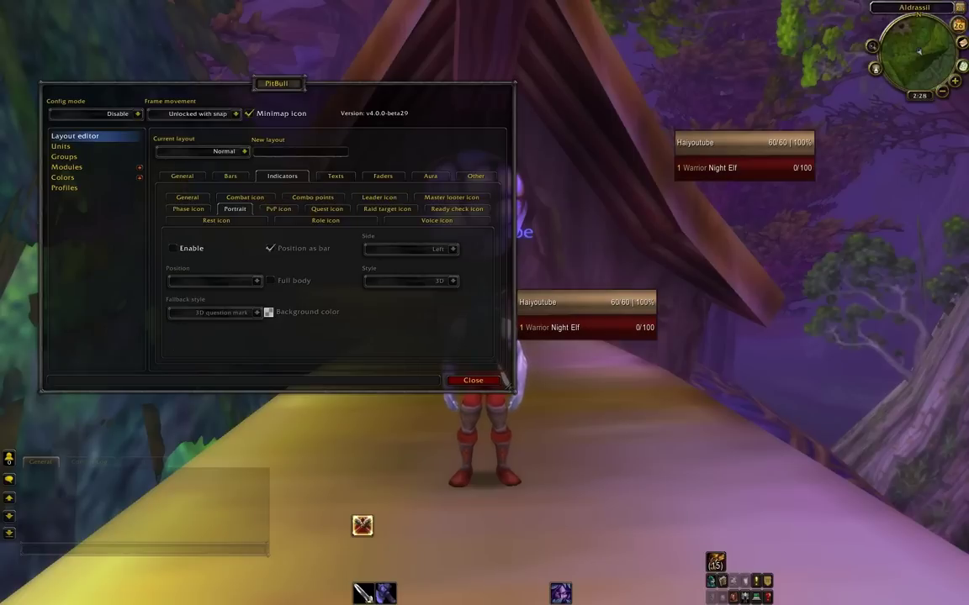
pyautogui.click(172, 248)
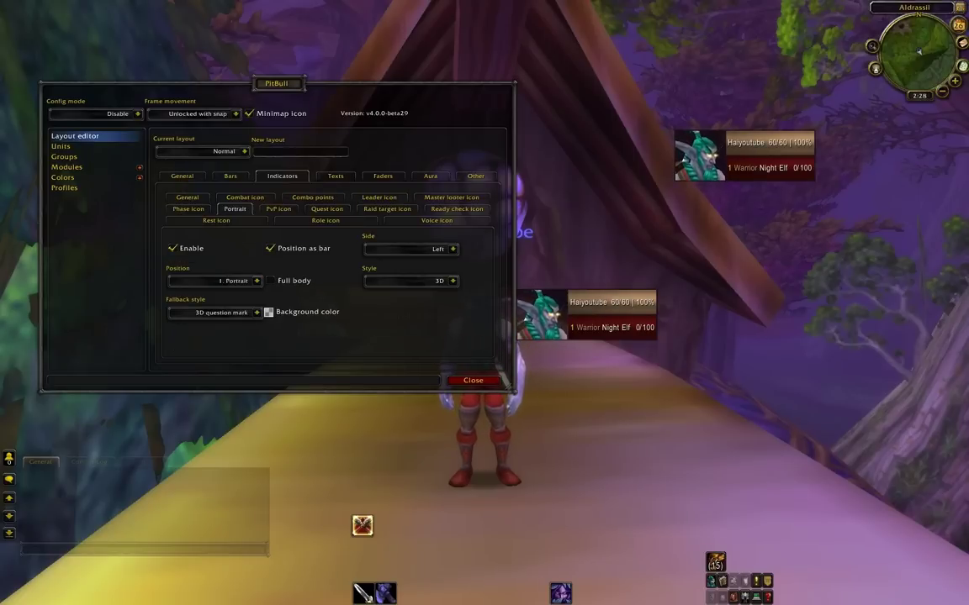
pyautogui.click(452, 249)
pyautogui.click(385, 270)
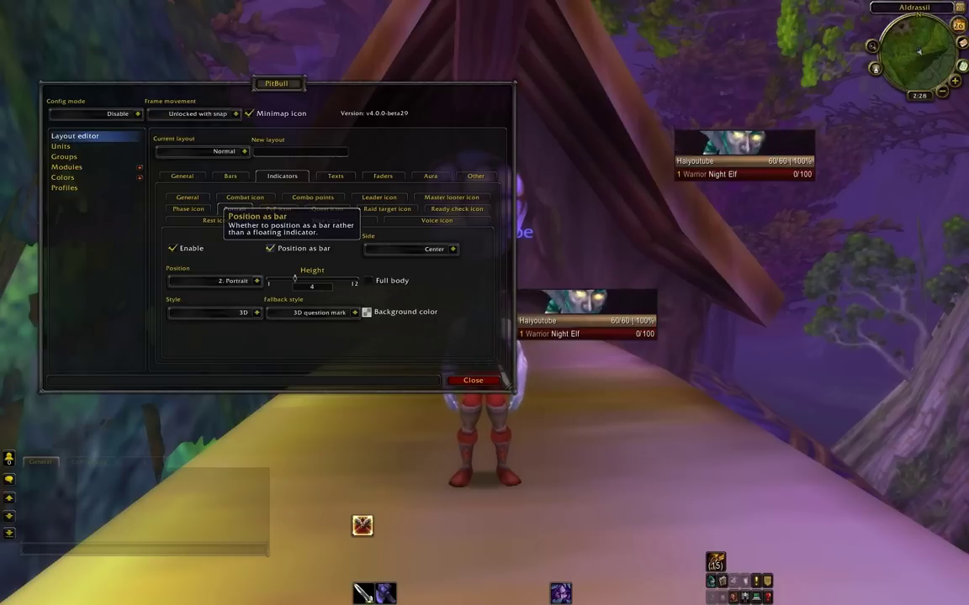
# Set the portrait's height to 8.
pyautogui.click(310, 287)
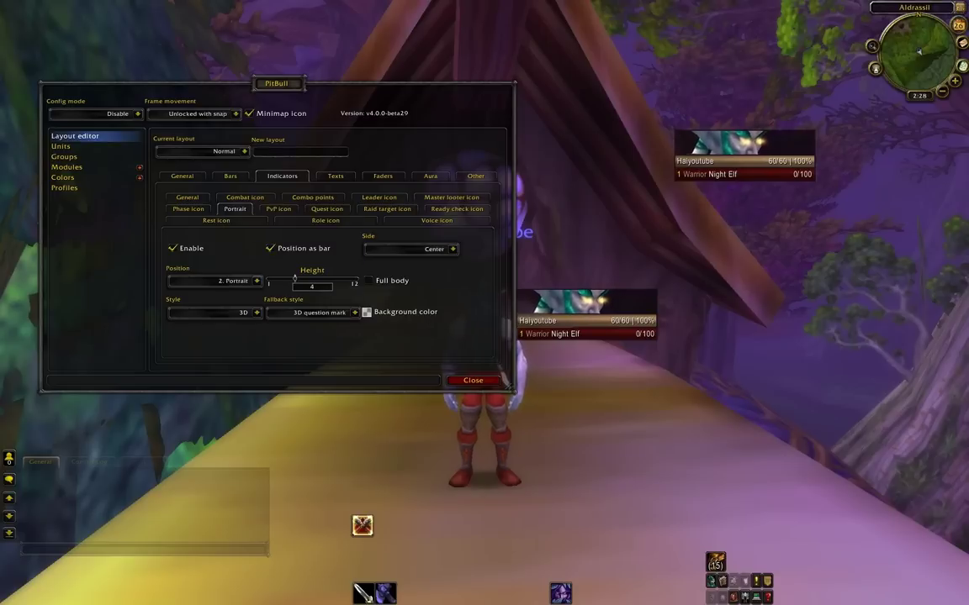
pyautogui.write('8')
pyautogui.press('Return')
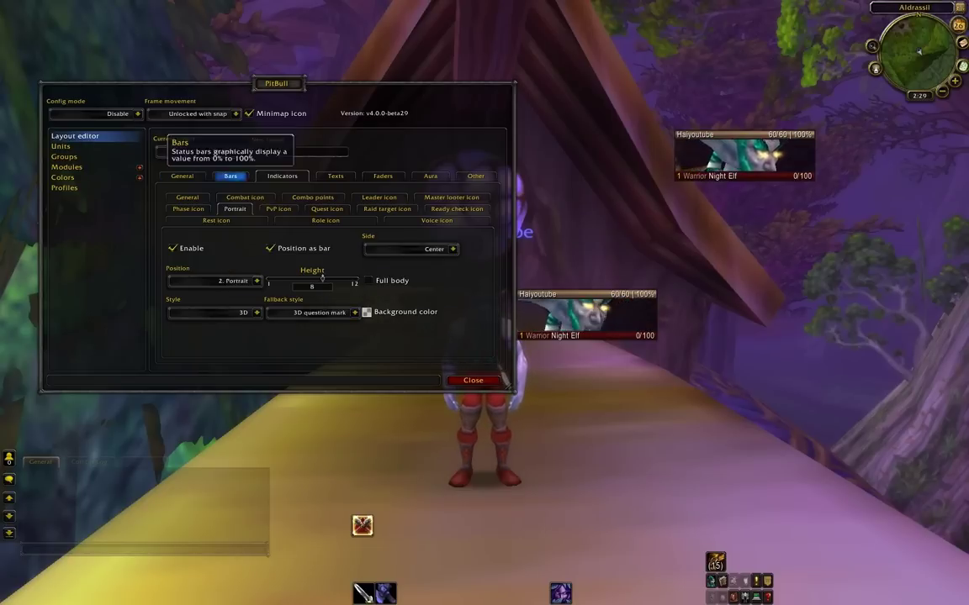
# Turn off the threat, reputation and alternate power bars in the Normal layout and look at the blank space options.
pyautogui.click(230, 176)
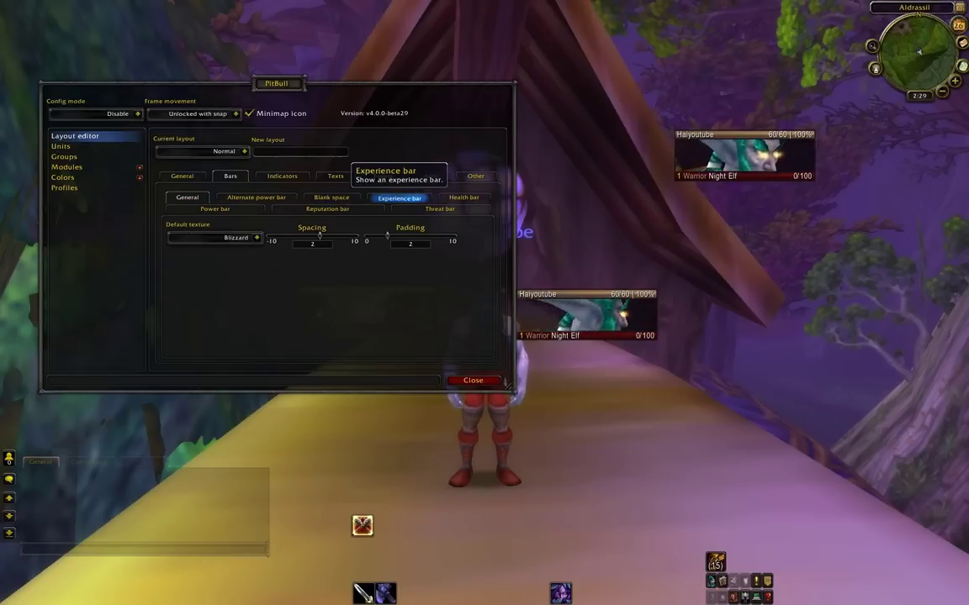
pyautogui.click(398, 196)
pyautogui.click(439, 209)
pyautogui.click(173, 236)
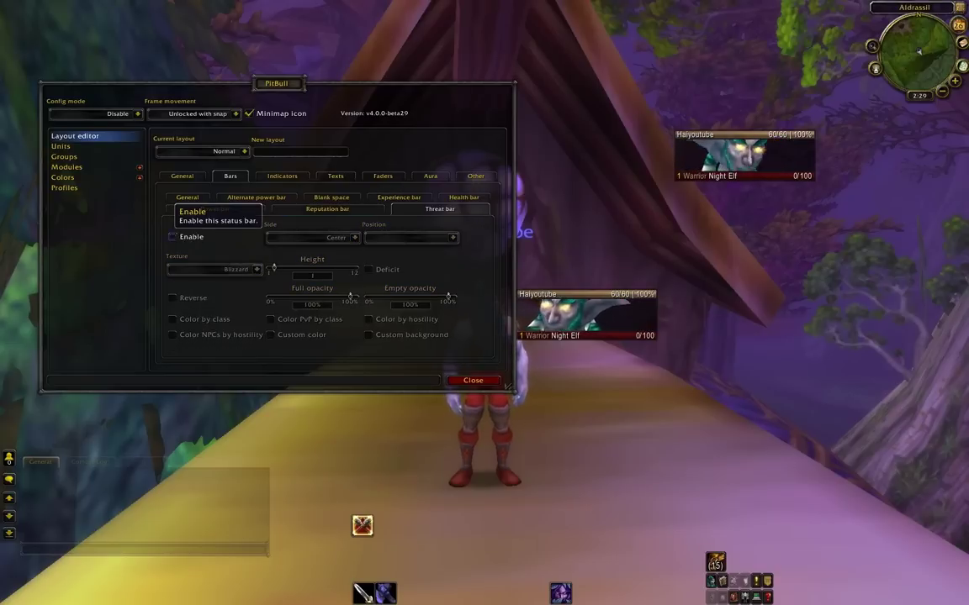
pyautogui.click(327, 209)
pyautogui.click(173, 237)
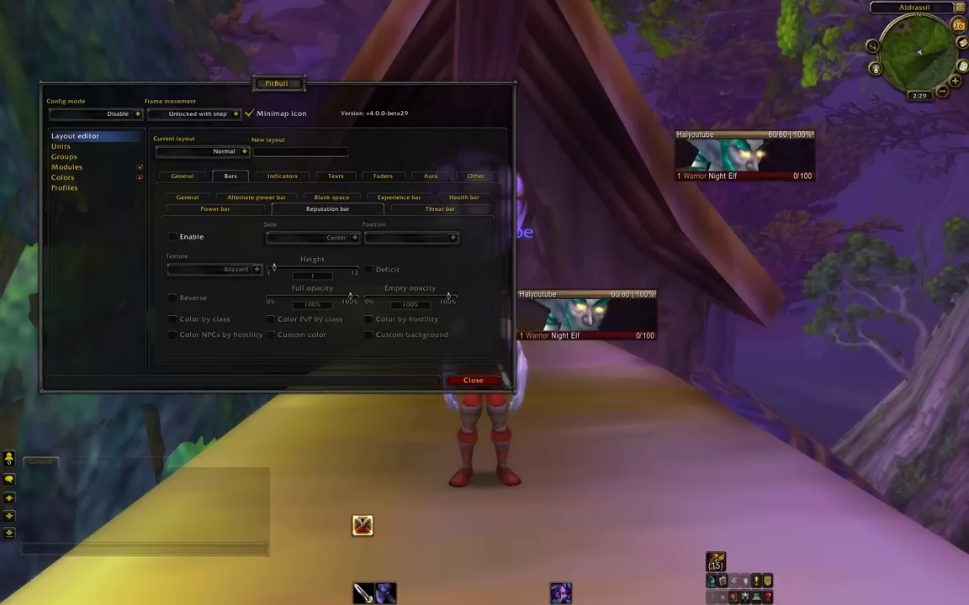
pyautogui.click(257, 198)
pyautogui.click(173, 236)
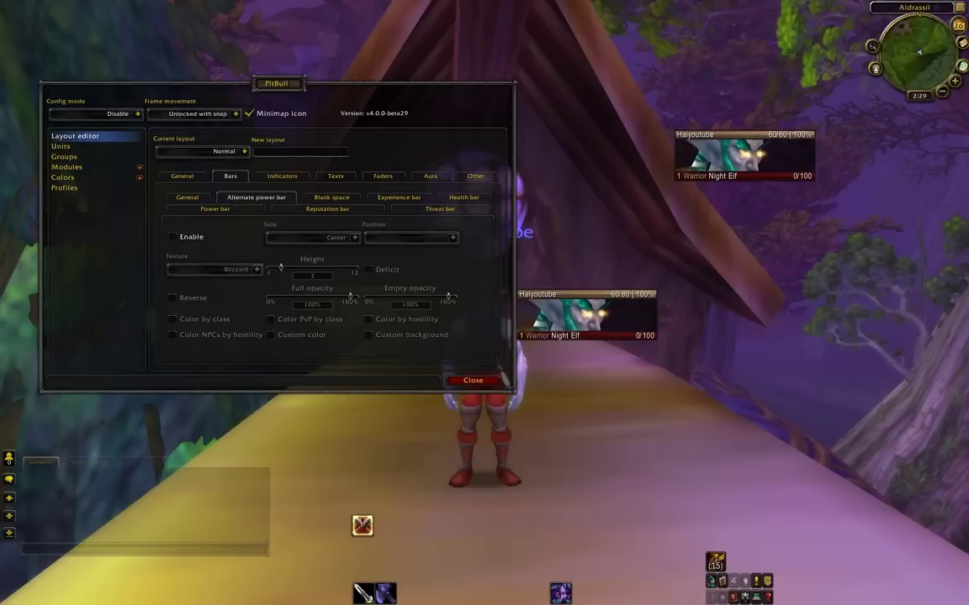
pyautogui.click(331, 197)
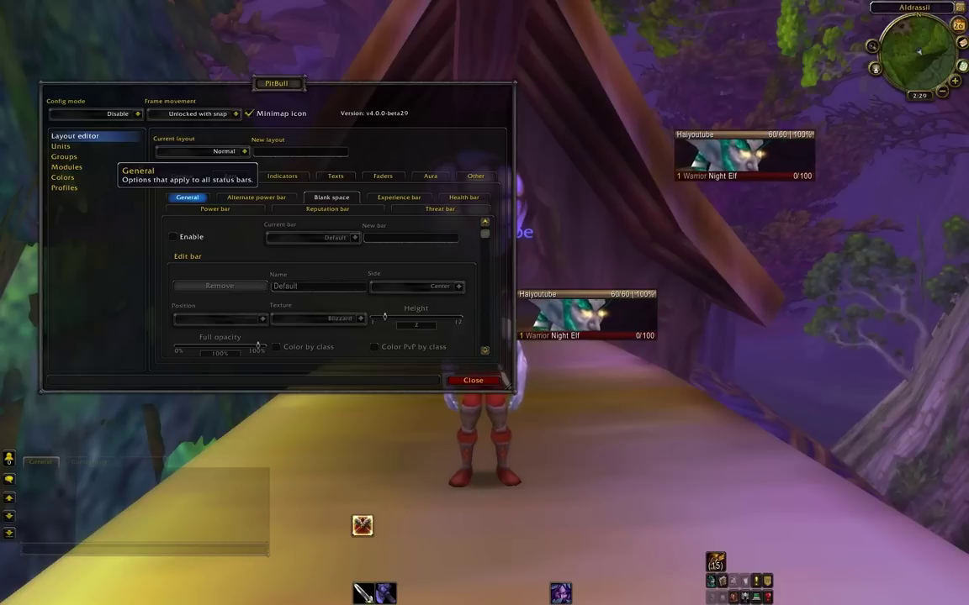
# Set the default texture of all status bars to BantoBar.
pyautogui.click(188, 196)
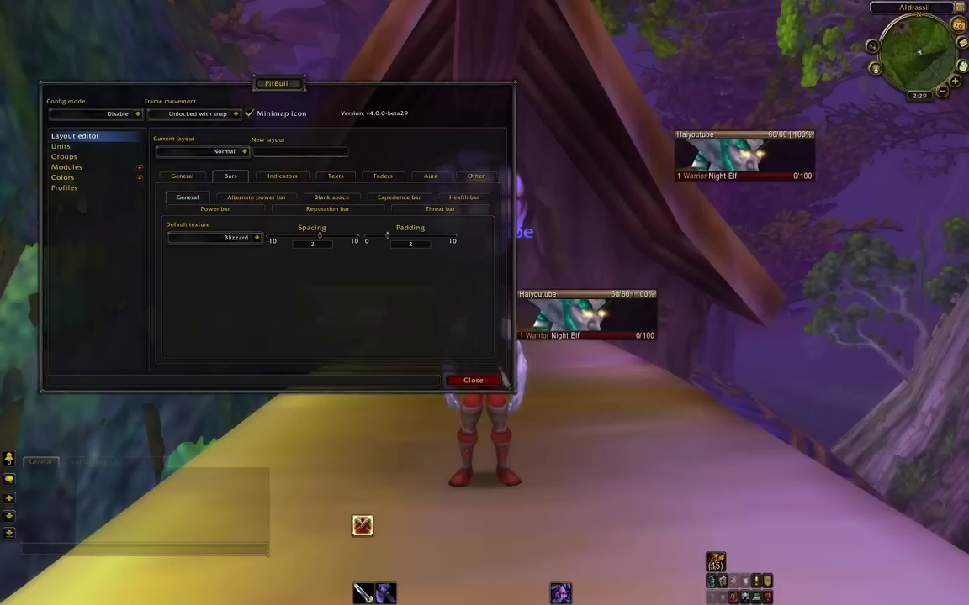
pyautogui.click(257, 237)
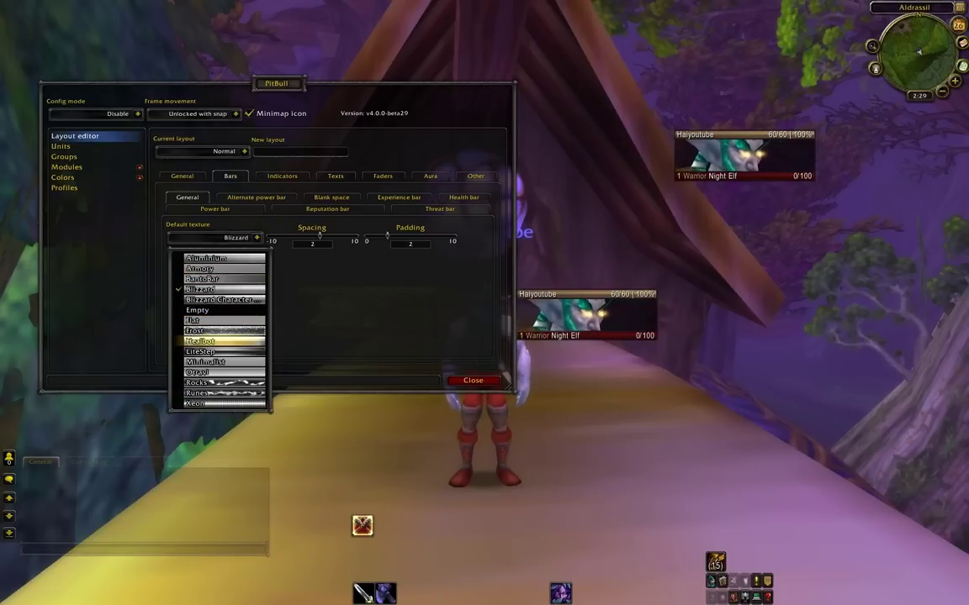
pyautogui.click(223, 279)
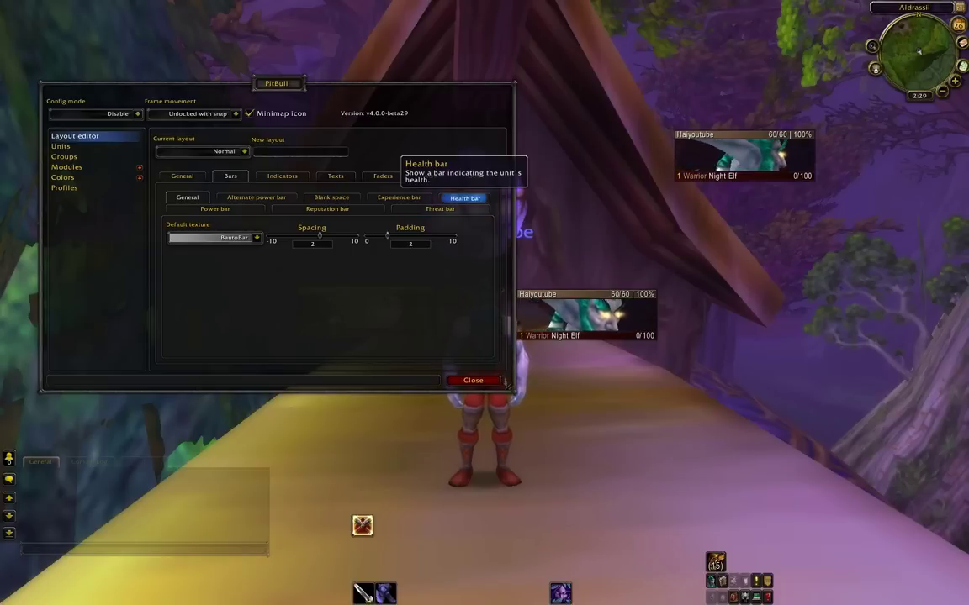
# Set the health bar's height to 4.
pyautogui.click(440, 208)
pyautogui.click(313, 276)
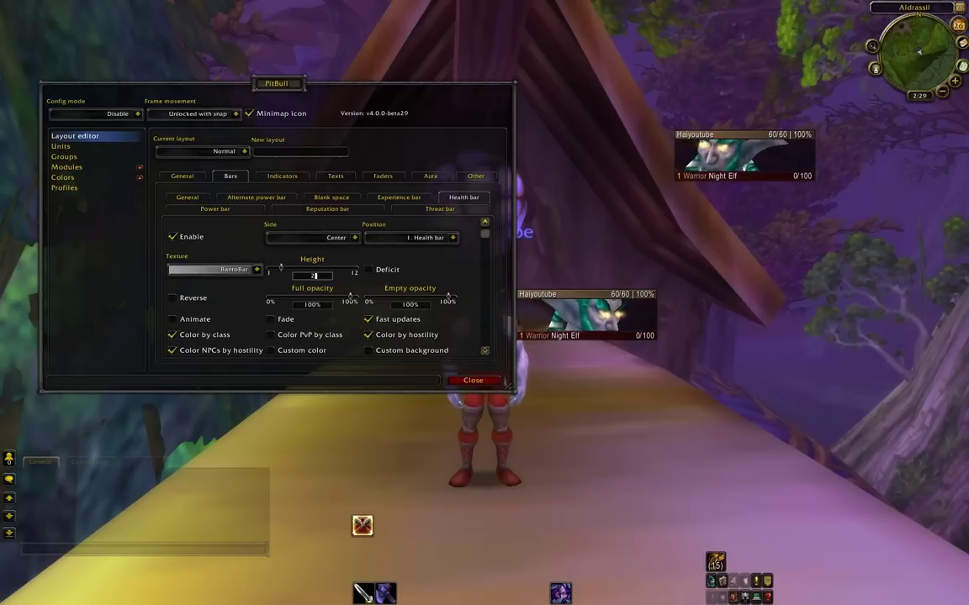
pyautogui.press('BackSpace')
pyautogui.write('4')
pyautogui.press('Return')
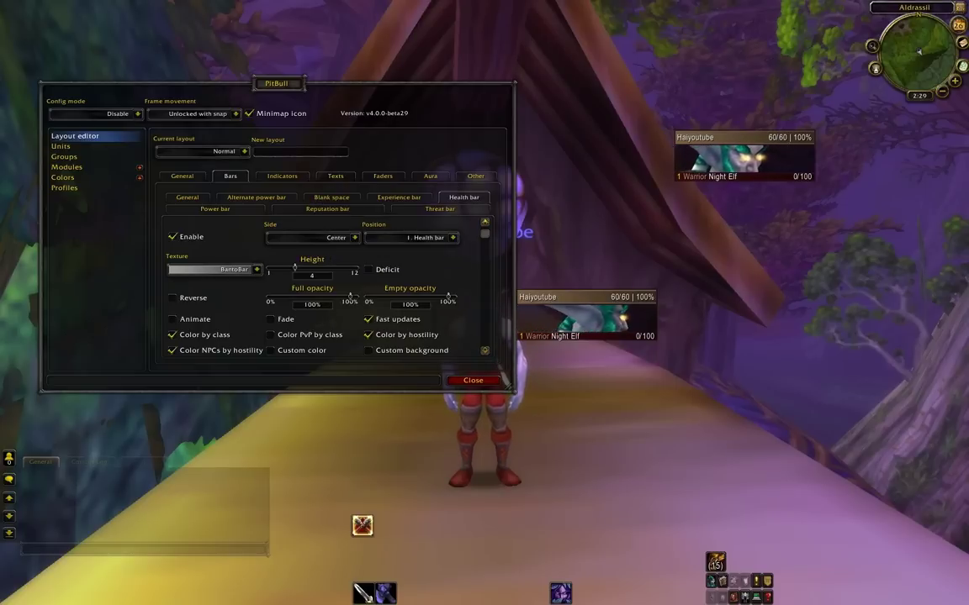
# Set the power bar's height to 4 in the Normal layout.
pyautogui.click(215, 209)
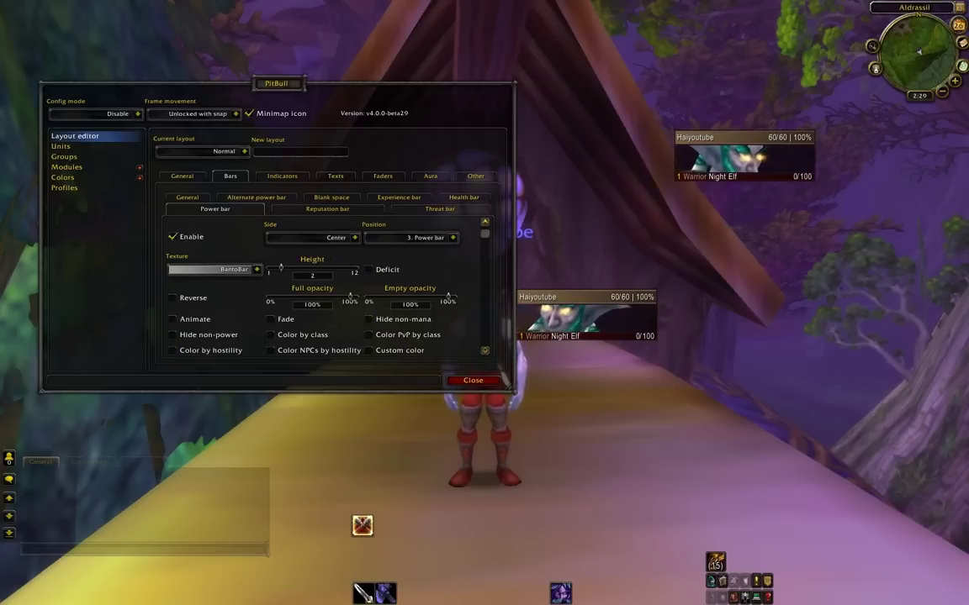
pyautogui.click(315, 276)
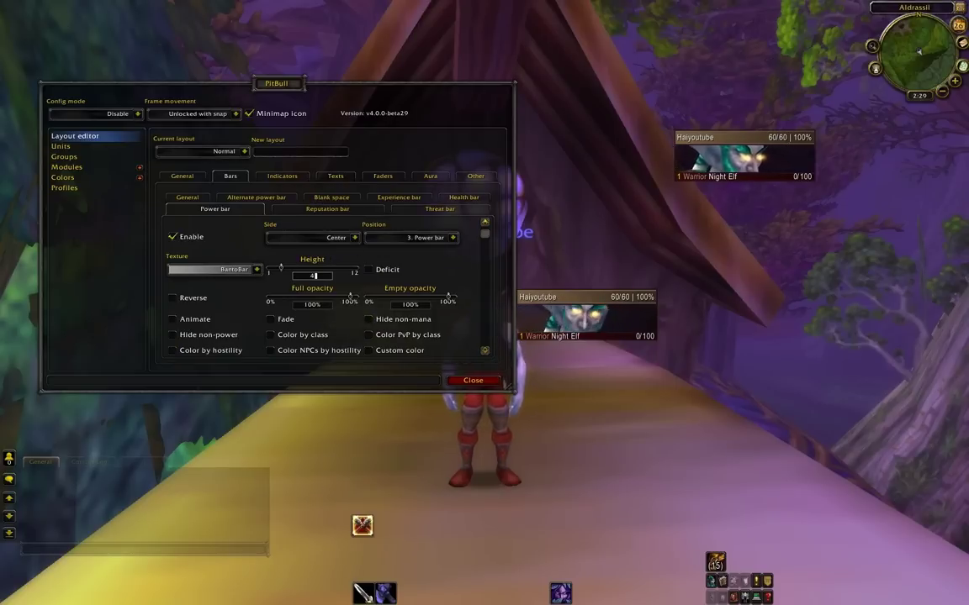
pyautogui.press('BackSpace')
pyautogui.write('4')
pyautogui.press('Return')
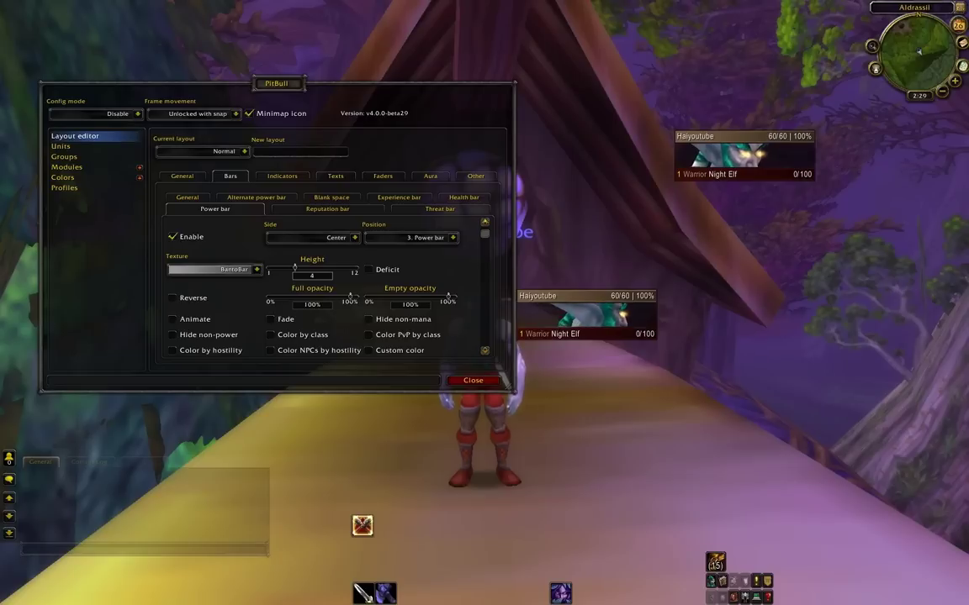
# Set the default font of the Normal layout's texts to Friz Quadrata TT.
pyautogui.click(335, 176)
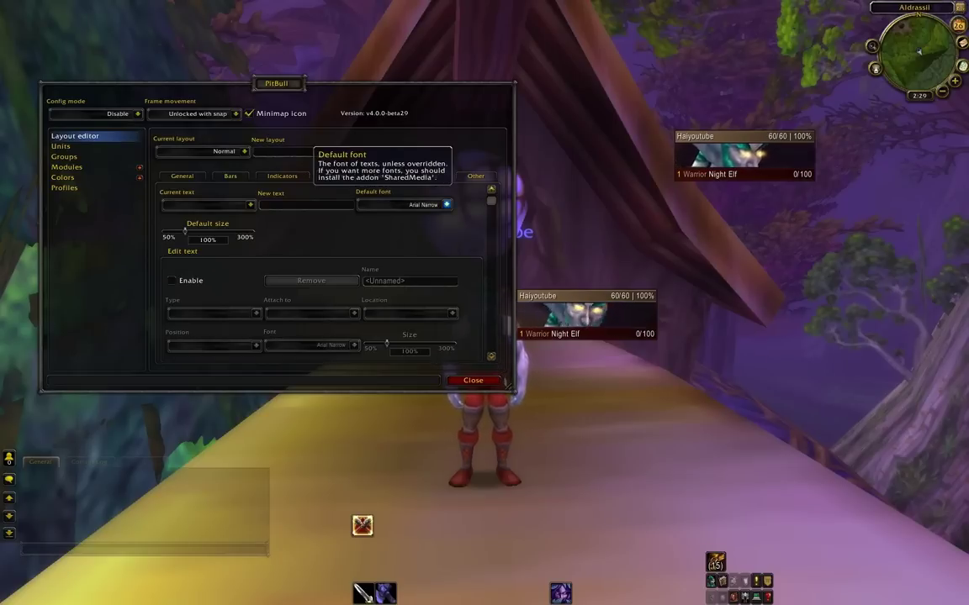
pyautogui.click(446, 205)
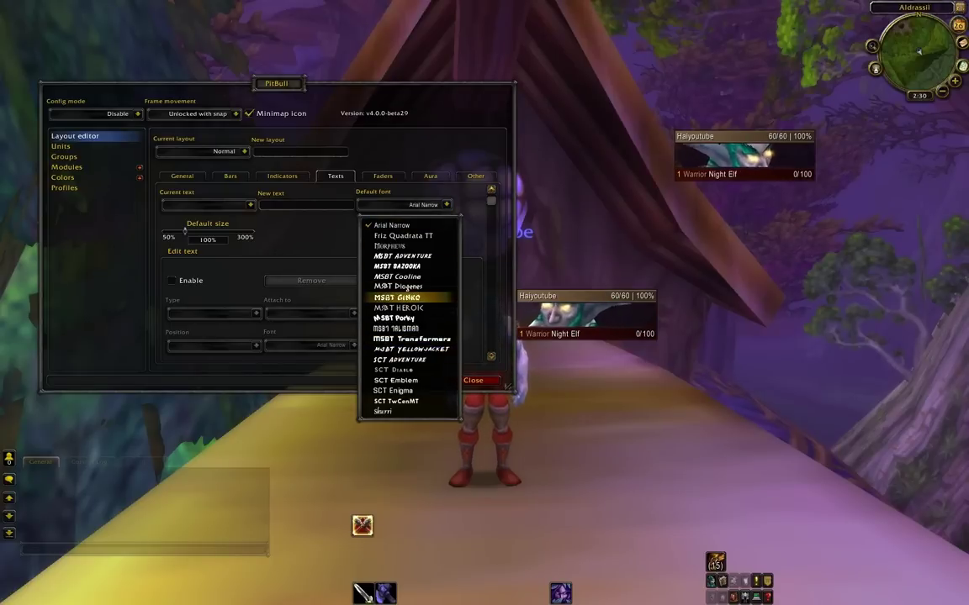
pyautogui.click(404, 235)
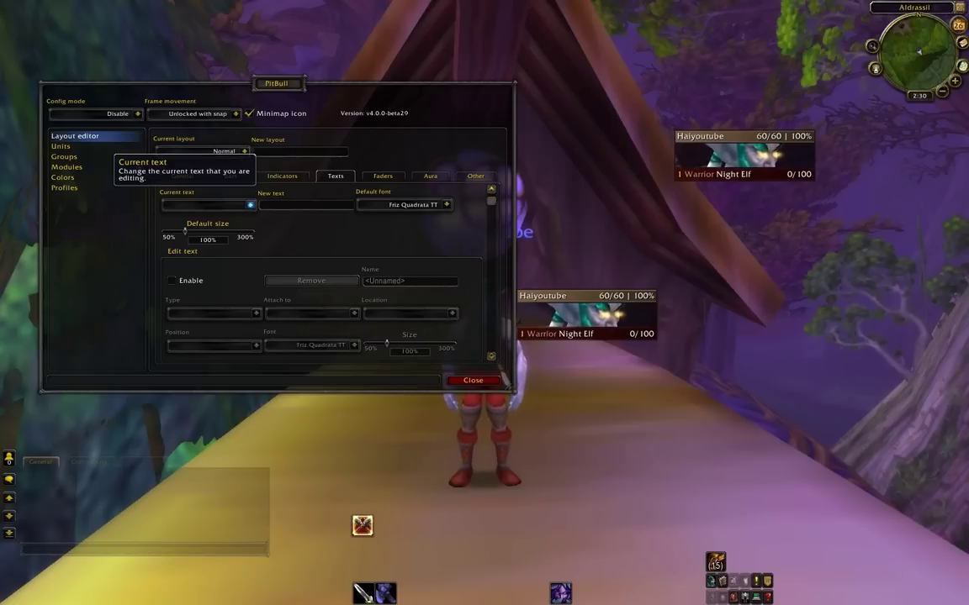
# Set the location of the Lua:Name text to Outside, Left of the health bar.
pyautogui.click(250, 205)
pyautogui.click(189, 300)
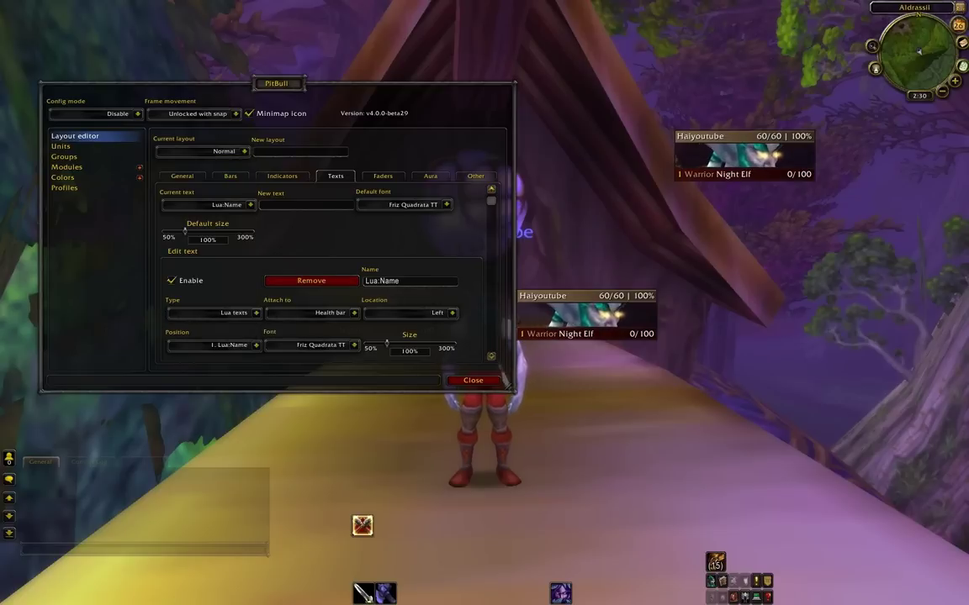
pyautogui.click(452, 313)
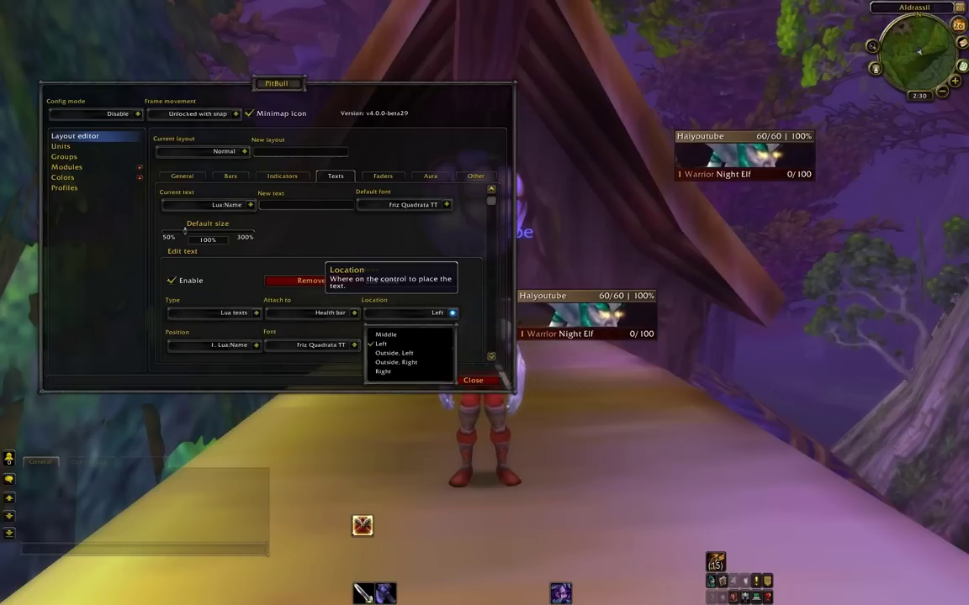
pyautogui.click(394, 352)
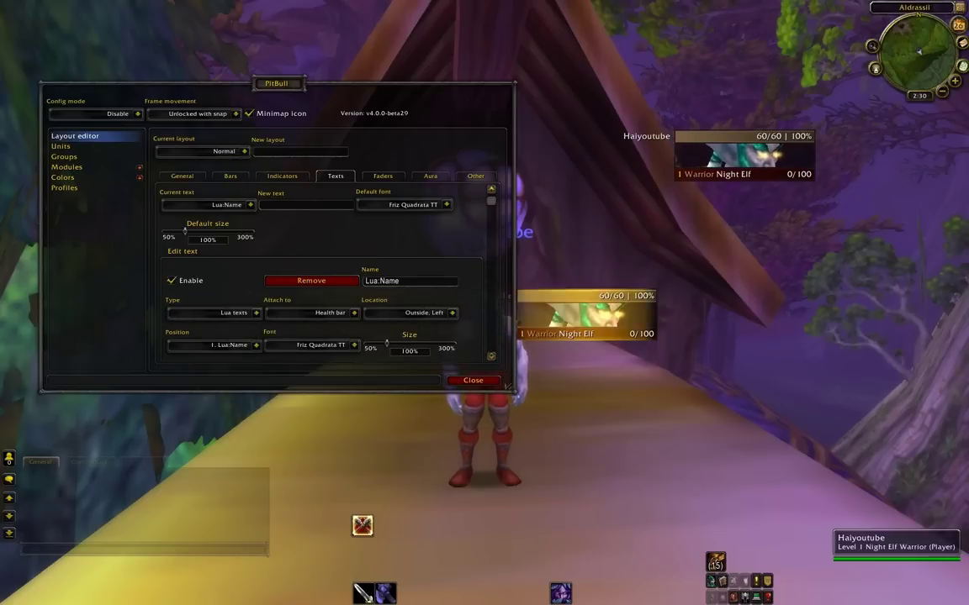
# Arrange the player frame and settings window side by side without overlap, and set the Lua:Name text's size to 115%.
pyautogui.moveTo(276, 84); pyautogui.dragTo(448, 356)
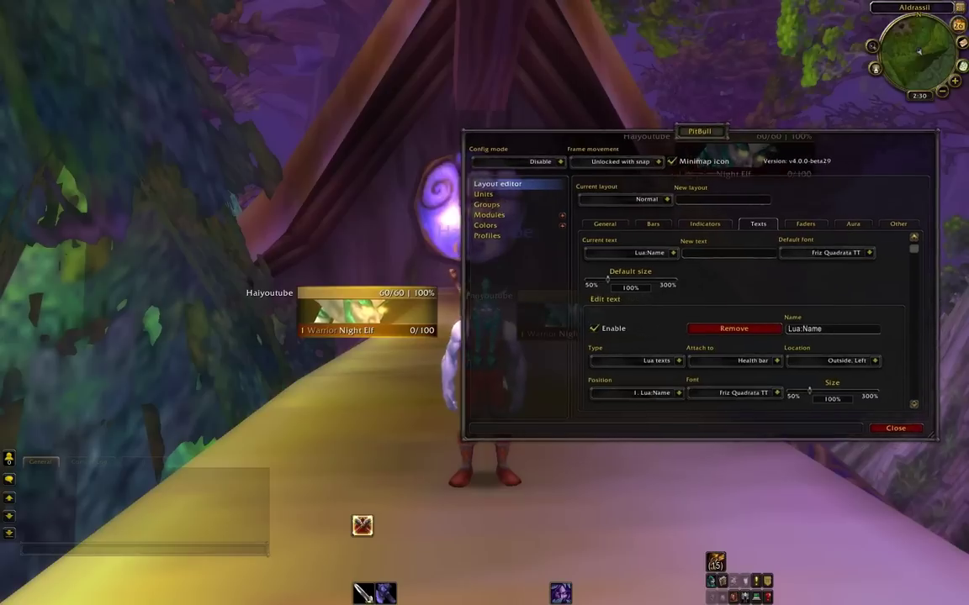
pyautogui.moveTo(700, 131); pyautogui.dragTo(685, 141)
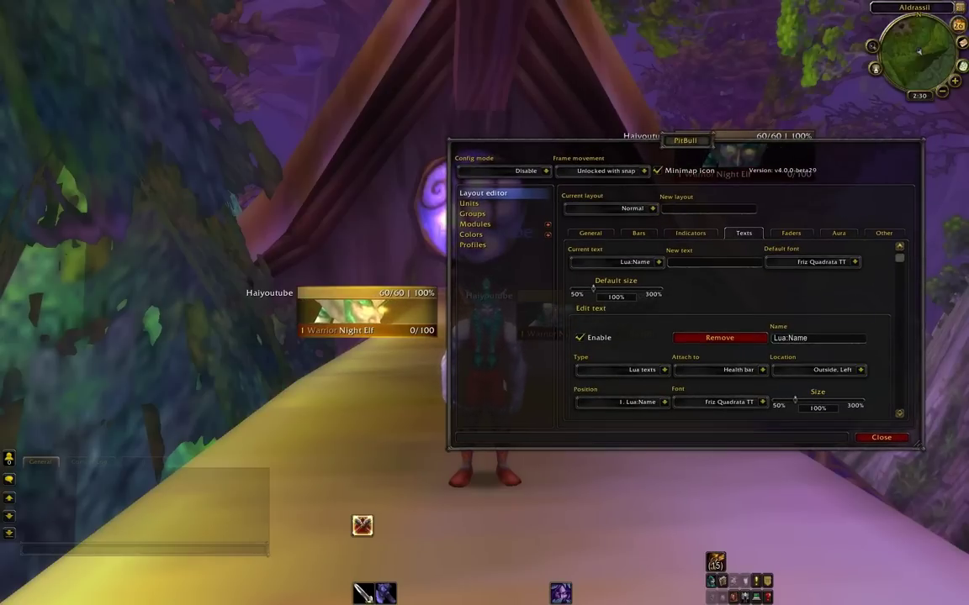
pyautogui.doubleClick(818, 409)
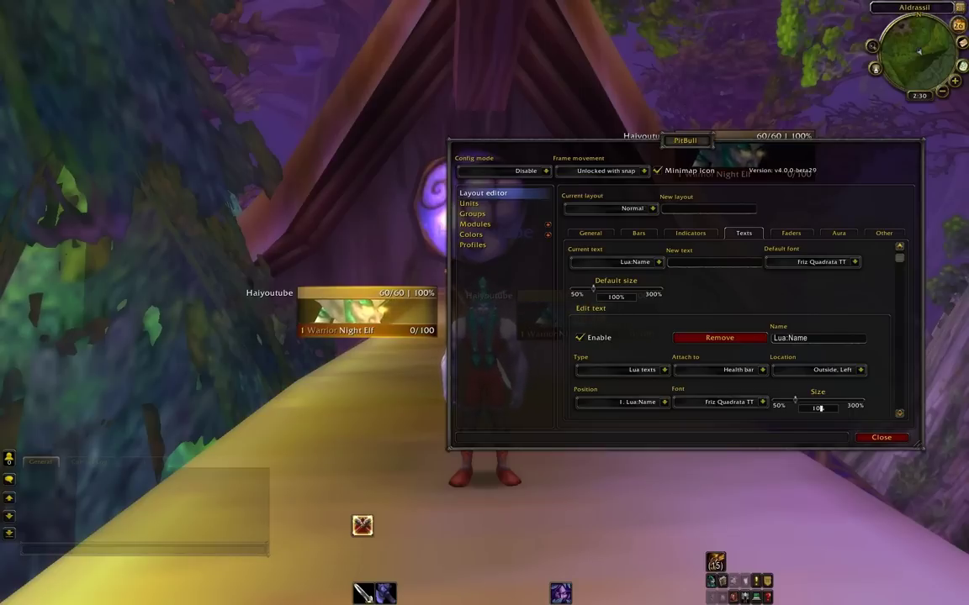
pyautogui.write('115')
pyautogui.press('Return')
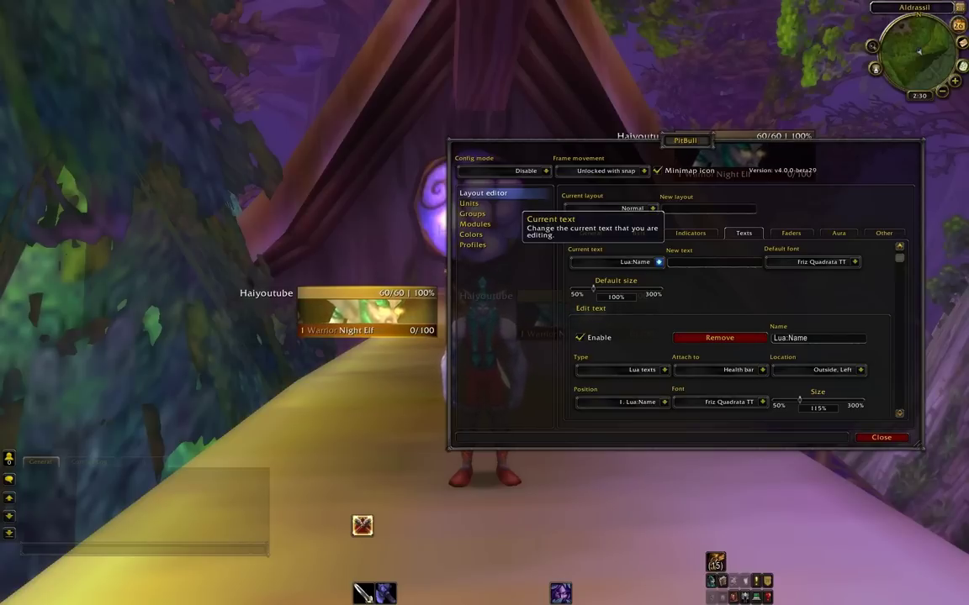
# Set the Lua:Class text's font to SCT Enigma and its location to Outside, Left of the power bar.
pyautogui.click(658, 261)
pyautogui.click(596, 311)
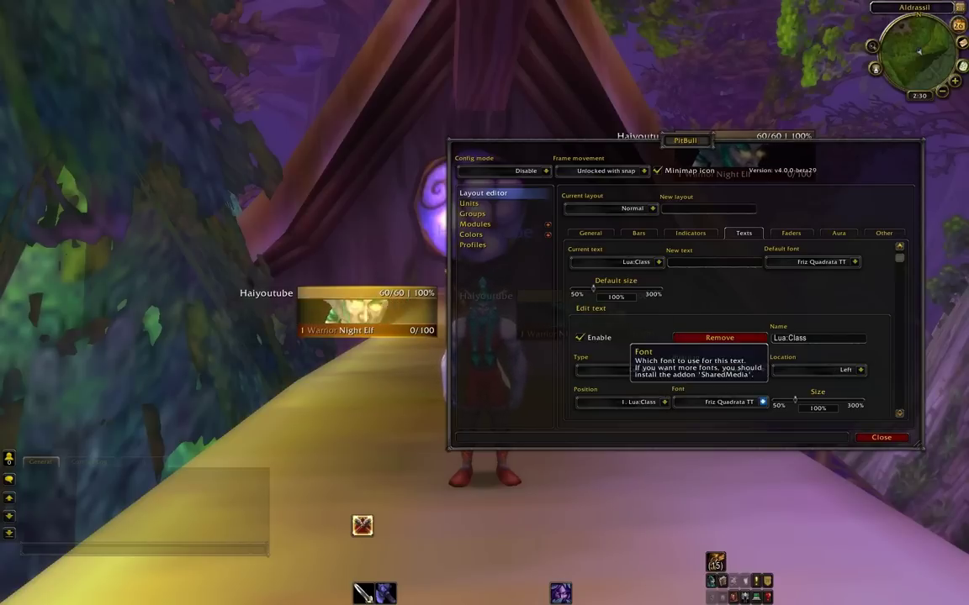
pyautogui.click(762, 402)
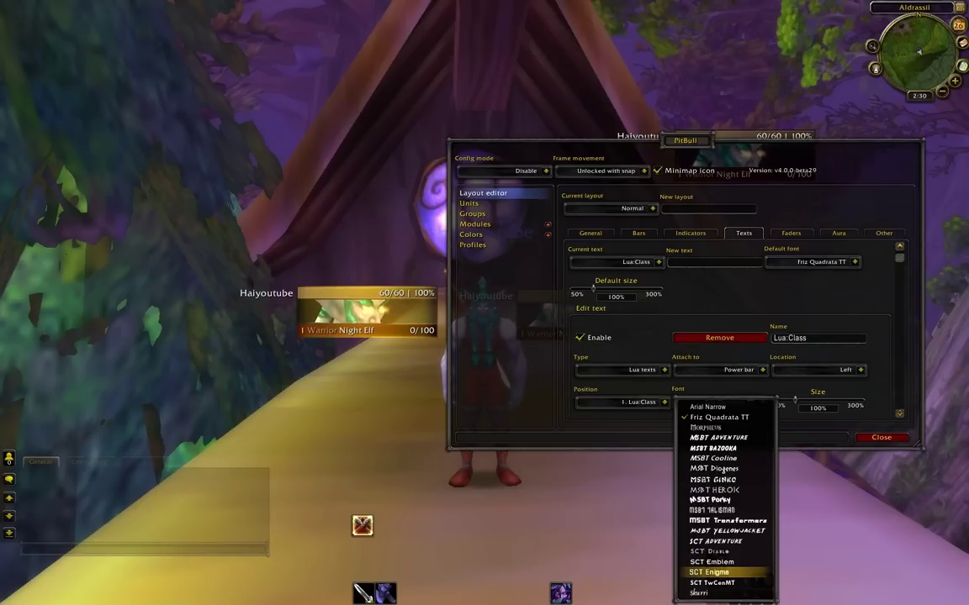
pyautogui.click(709, 572)
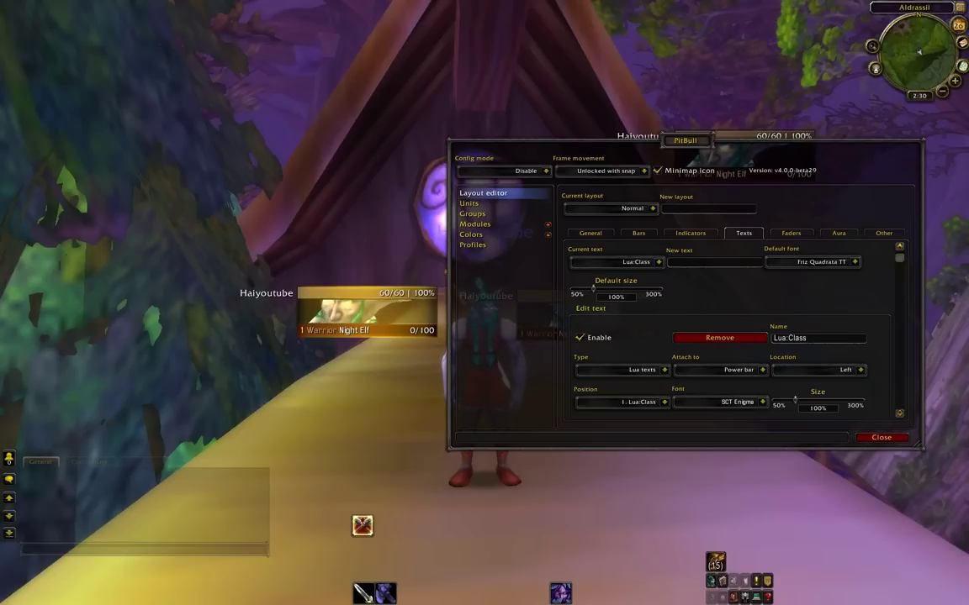
pyautogui.click(860, 370)
pyautogui.click(803, 409)
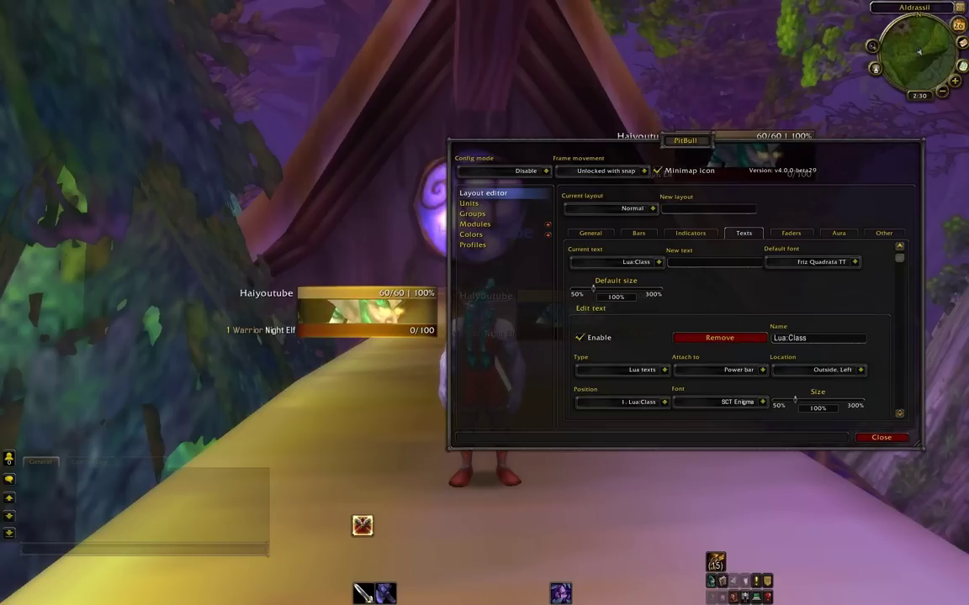
# Set the Lua:Class text's size to 110%, then review the available fonts and keep SCT Enigma.
pyautogui.click(821, 409)
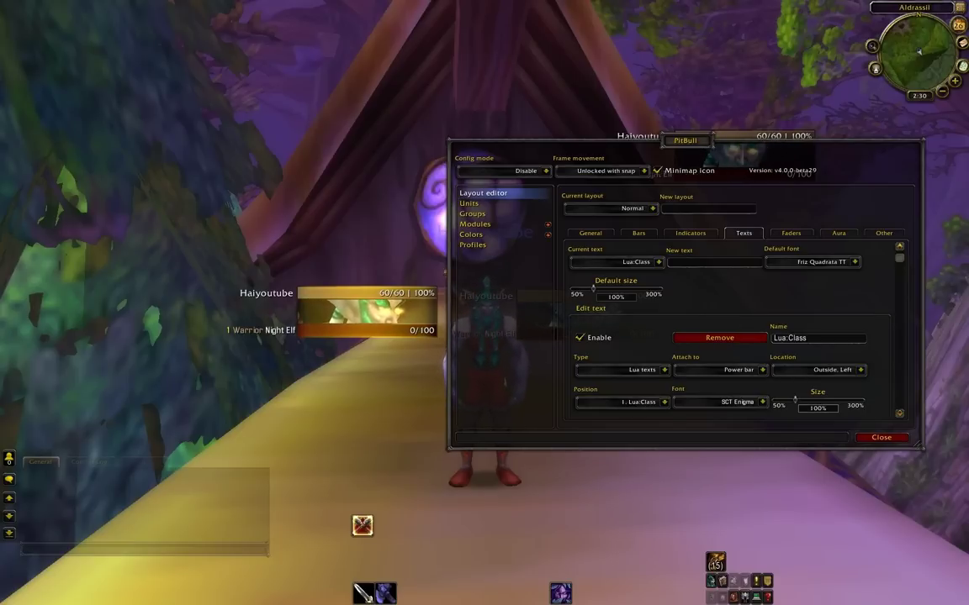
pyautogui.press('BackSpace')
pyautogui.press('BackSpace')
pyautogui.write('10')
pyautogui.press('Return')
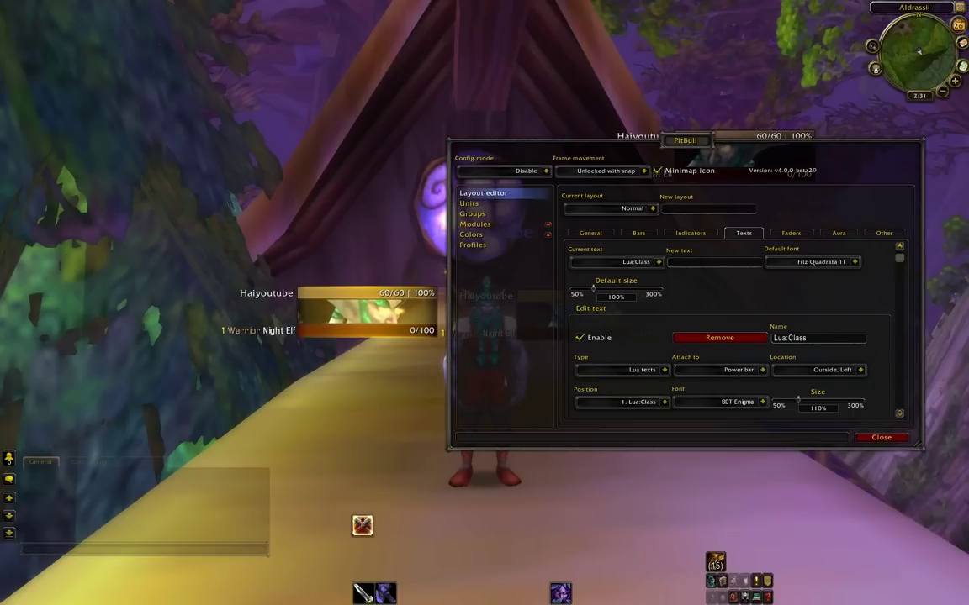
pyautogui.click(763, 402)
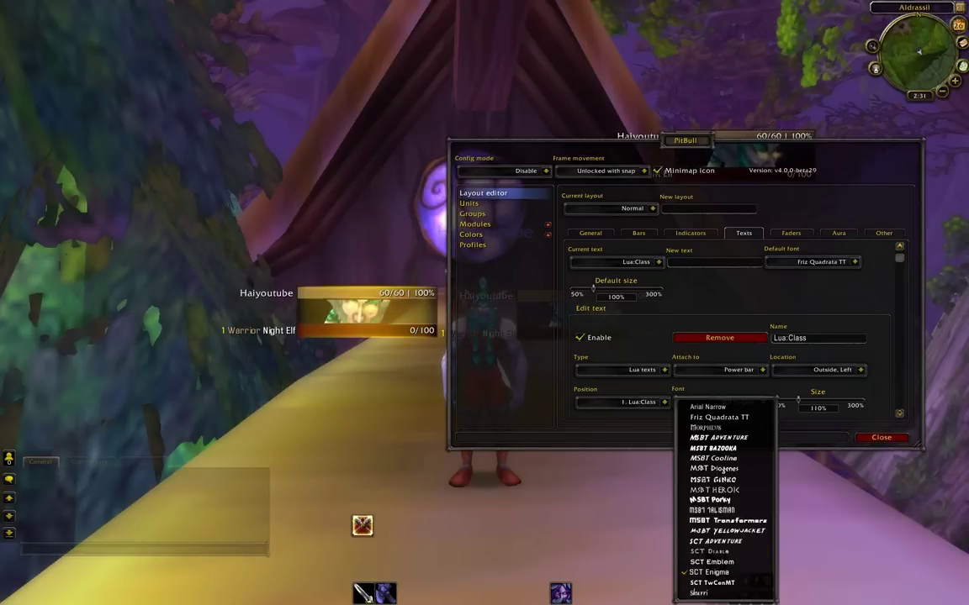
pyautogui.click(709, 572)
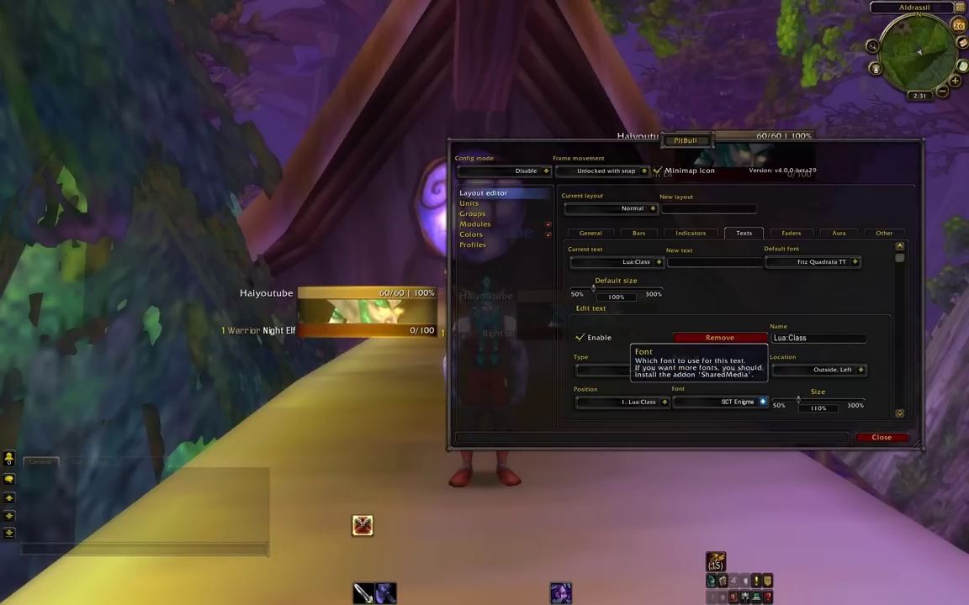
# Set the location of the Lua:Health text to Middle on the health bar.
pyautogui.click(658, 262)
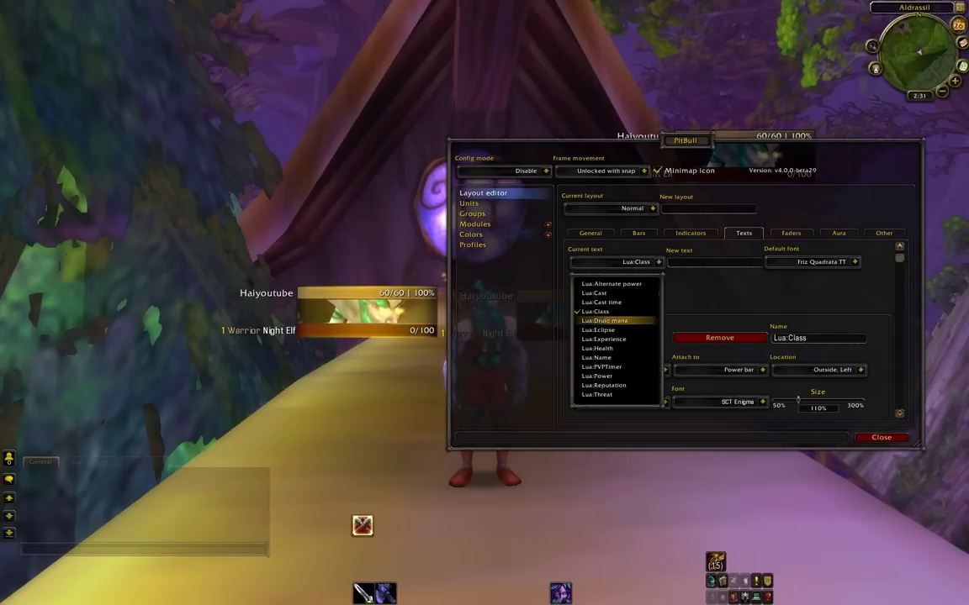
pyautogui.click(597, 348)
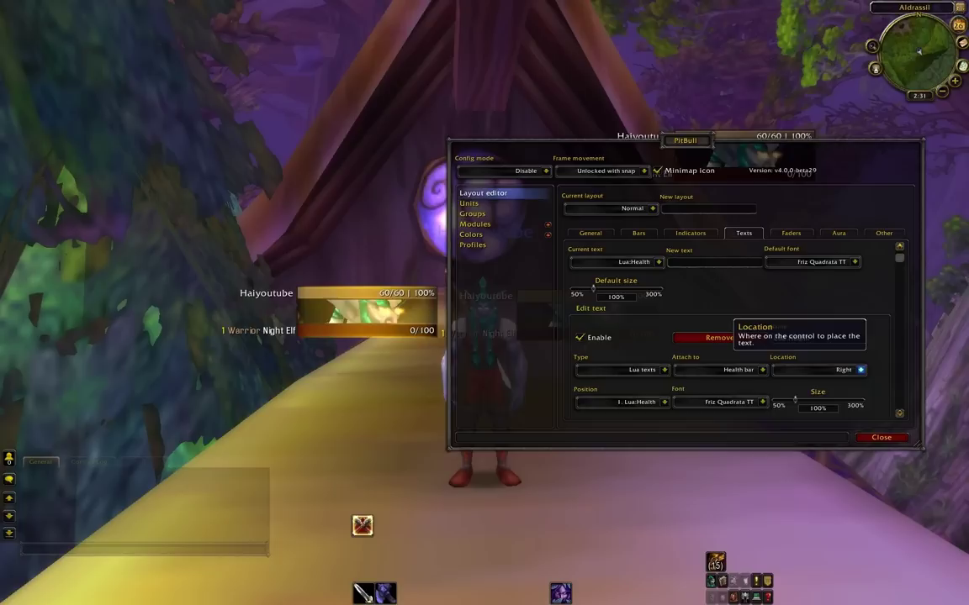
pyautogui.click(861, 370)
pyautogui.click(794, 392)
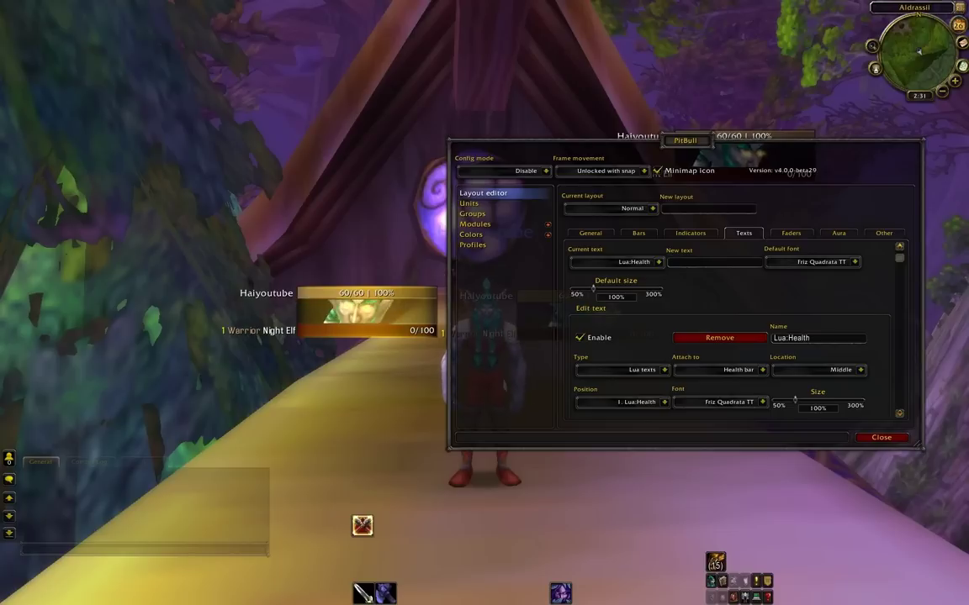
# Select the Lua:Power text for editing and open its location choices.
pyautogui.click(659, 262)
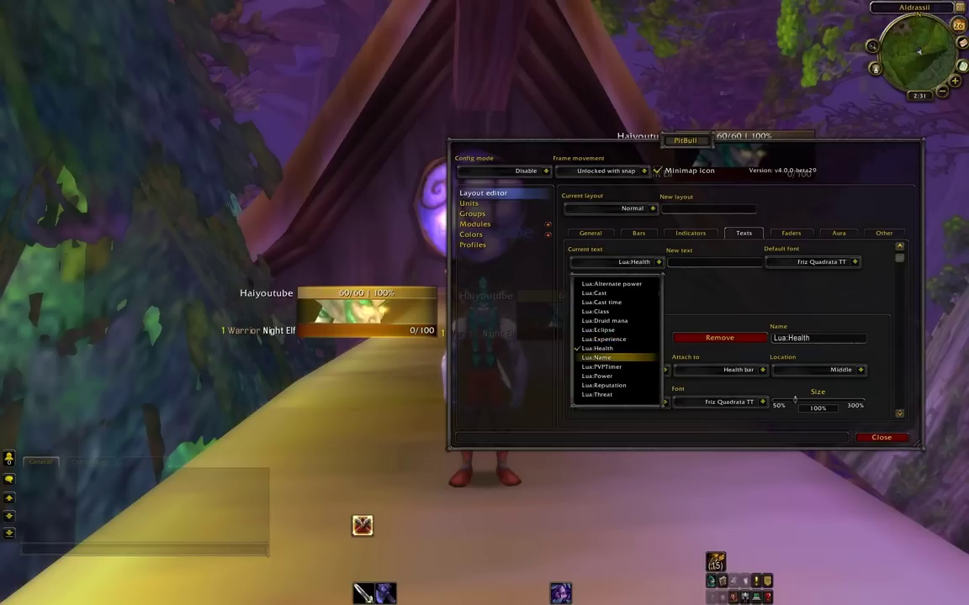
pyautogui.click(598, 375)
pyautogui.click(860, 370)
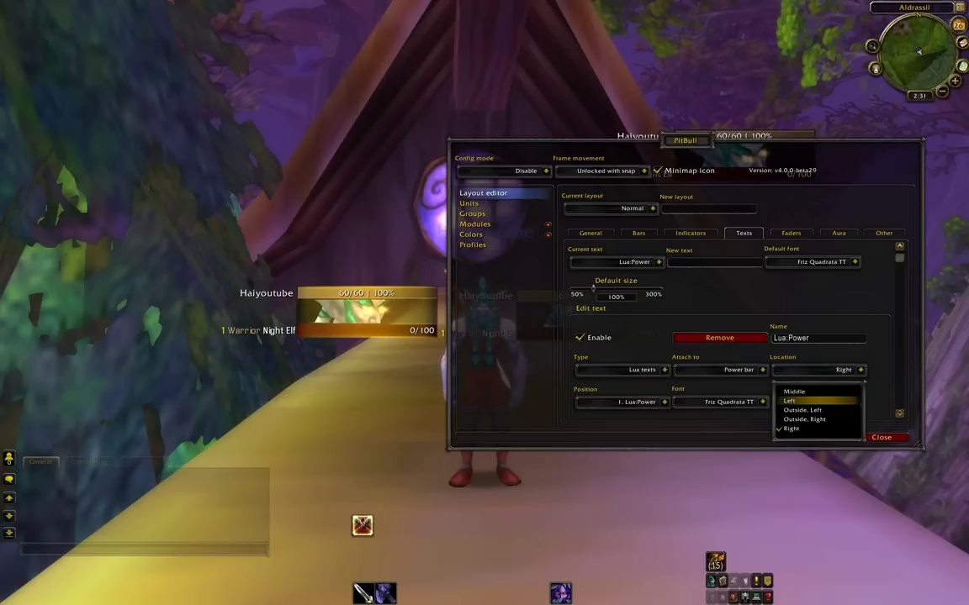